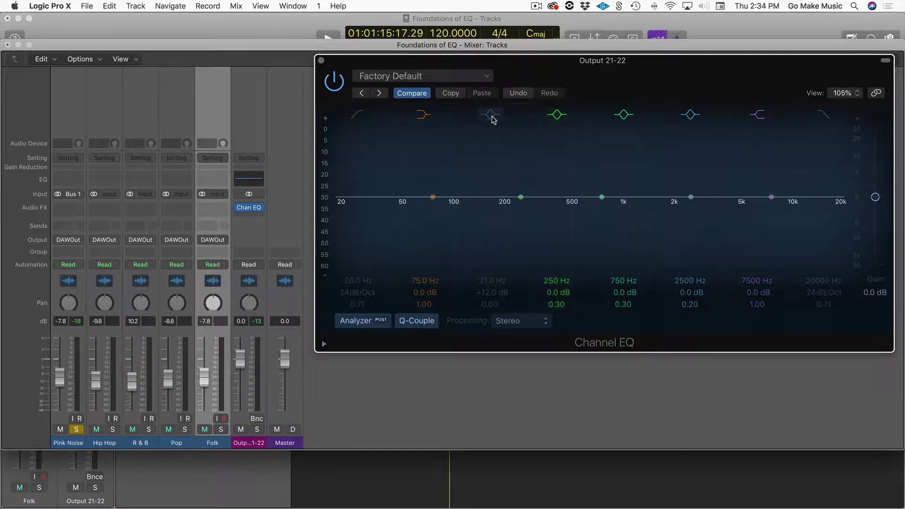
Step: Play the pink noise and enable the 31 Hz +12 dB bell, comparing it bypassed
key("space")
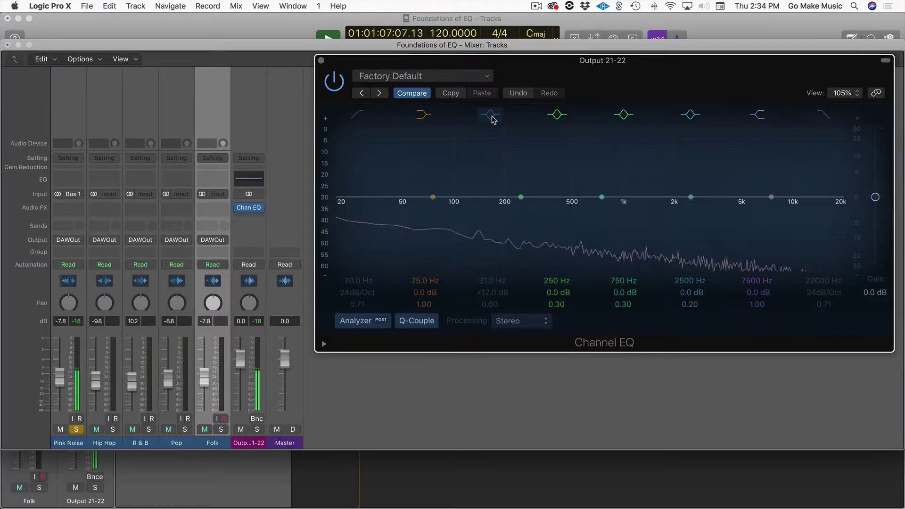
left_click(491, 115)
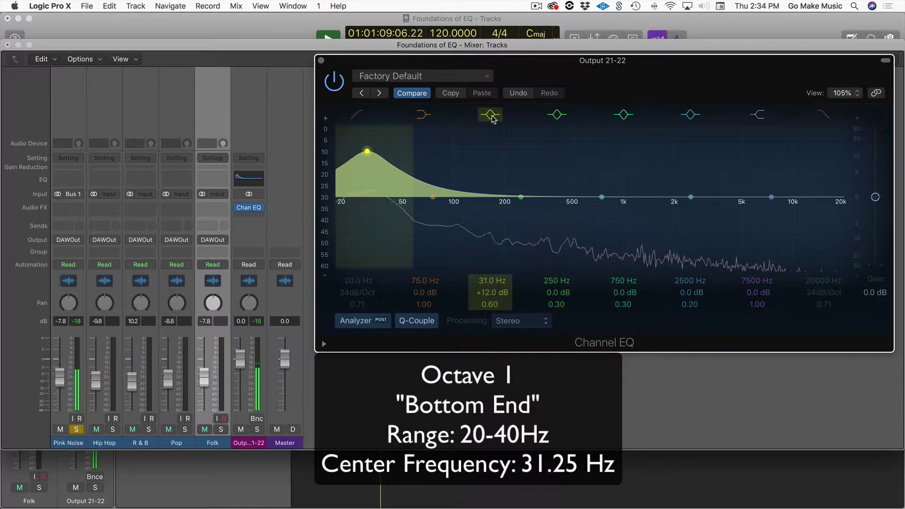
left_click(482, 280)
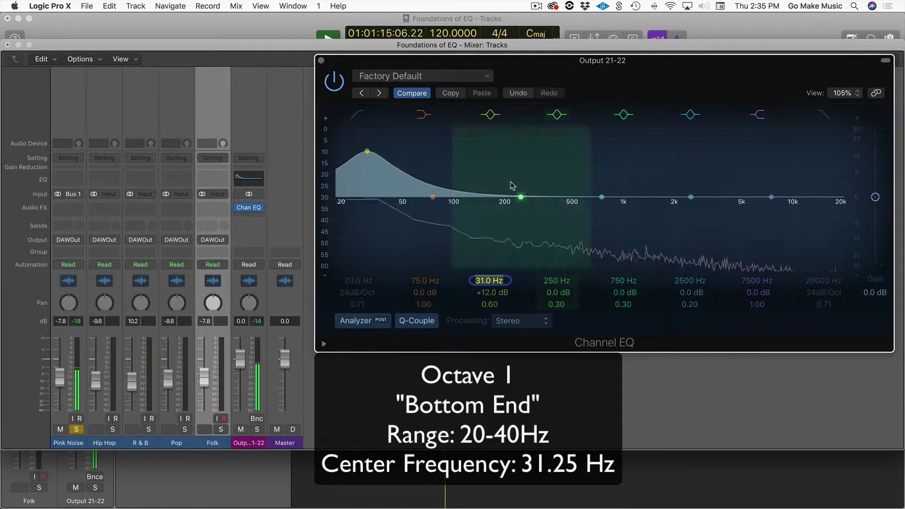
left_click(492, 115)
left_click(492, 116)
Step: Move the bell to 62 Hz and compare it on and off
double_click(483, 281)
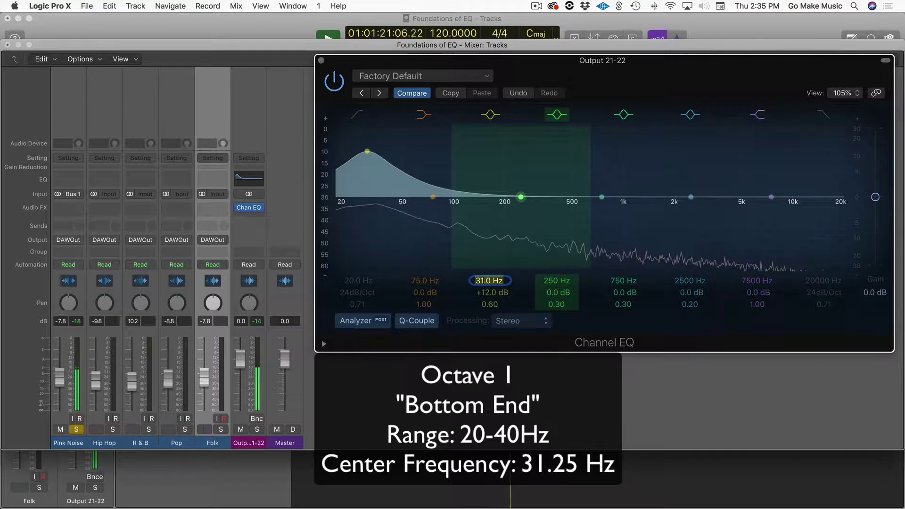
type("62")
key("Return")
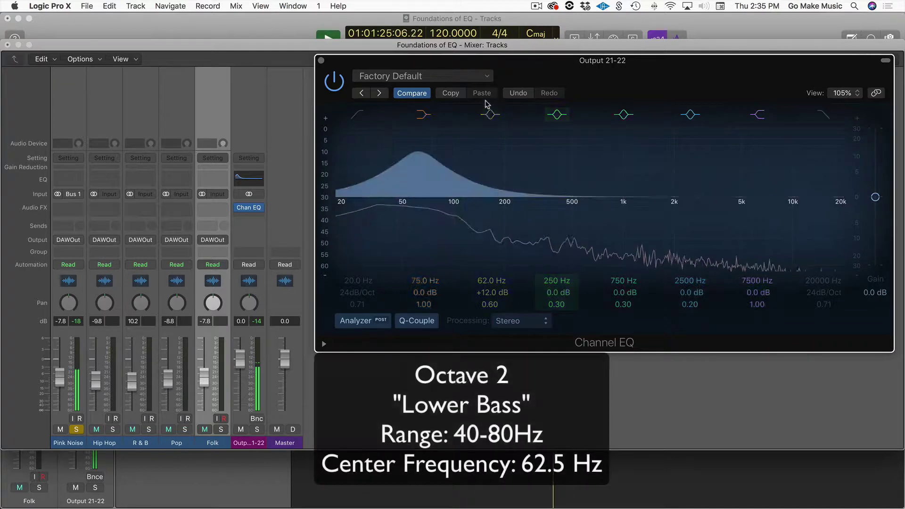
left_click(491, 117)
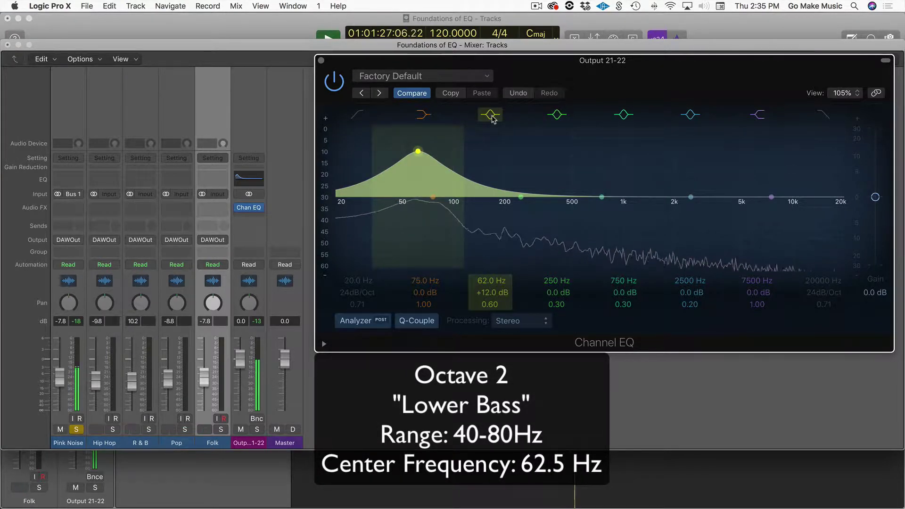
left_click(492, 115)
left_click(491, 117)
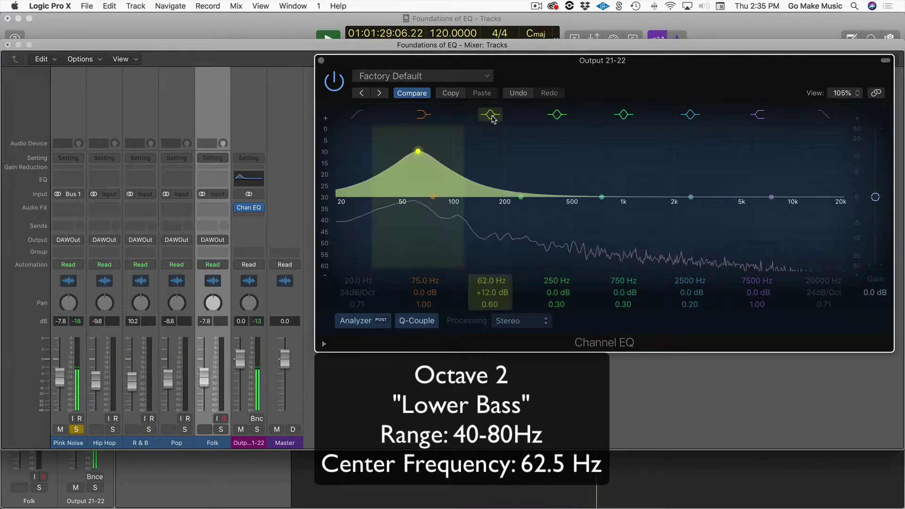
Step: Move the bell to 124 Hz, compare it bypassed, then shift it to 250 Hz
double_click(484, 282)
type("124")
key("Return")
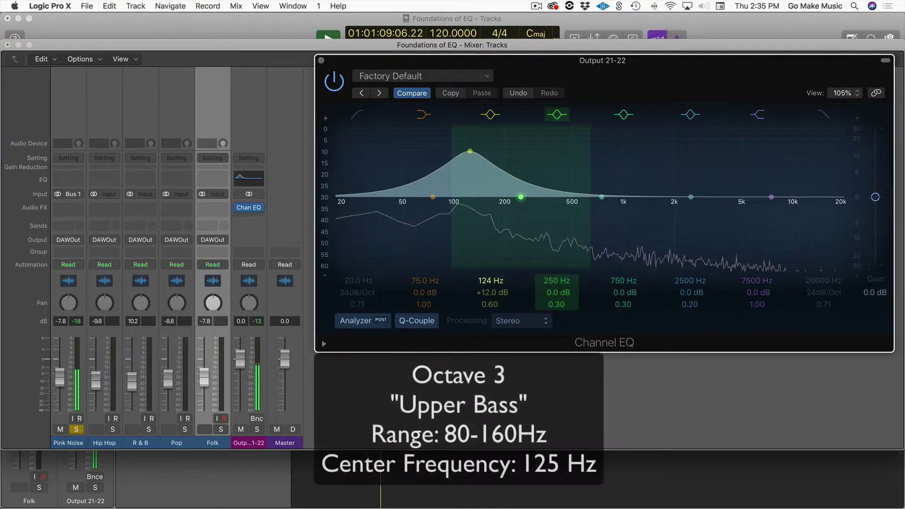
left_click(492, 116)
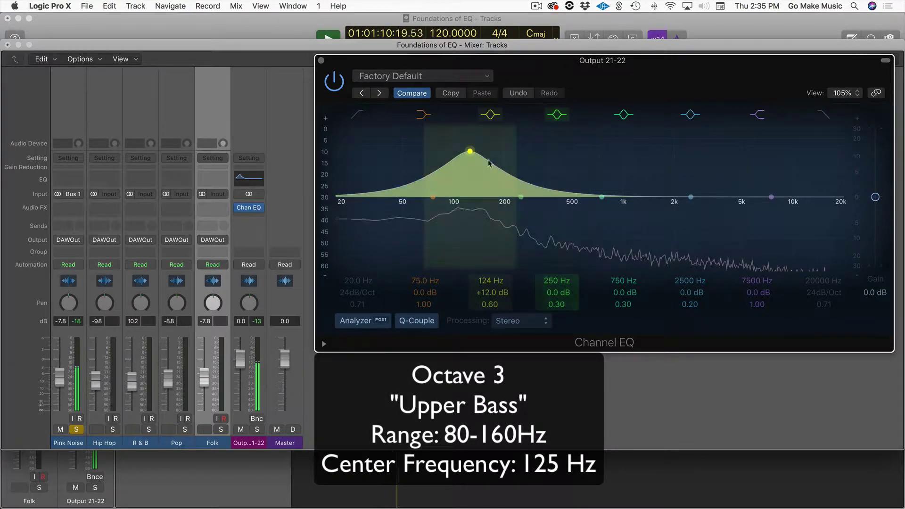
left_click(493, 115)
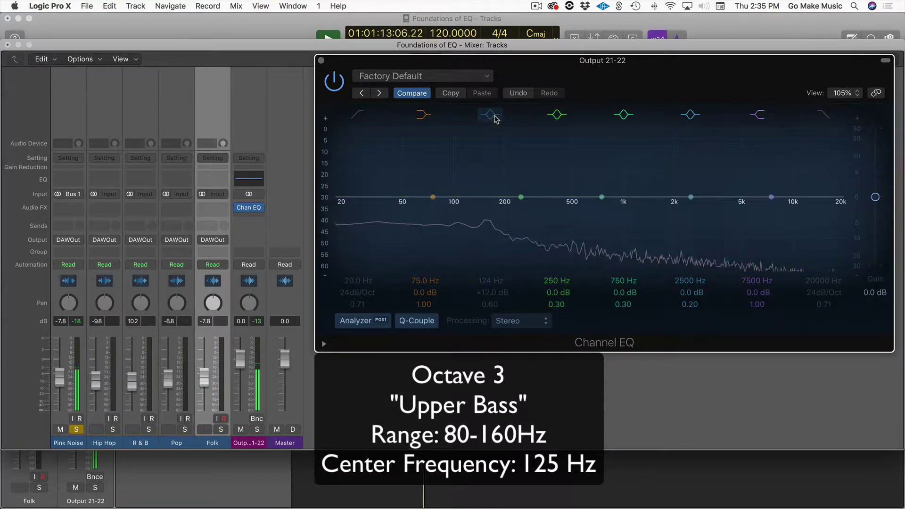
left_click(494, 116)
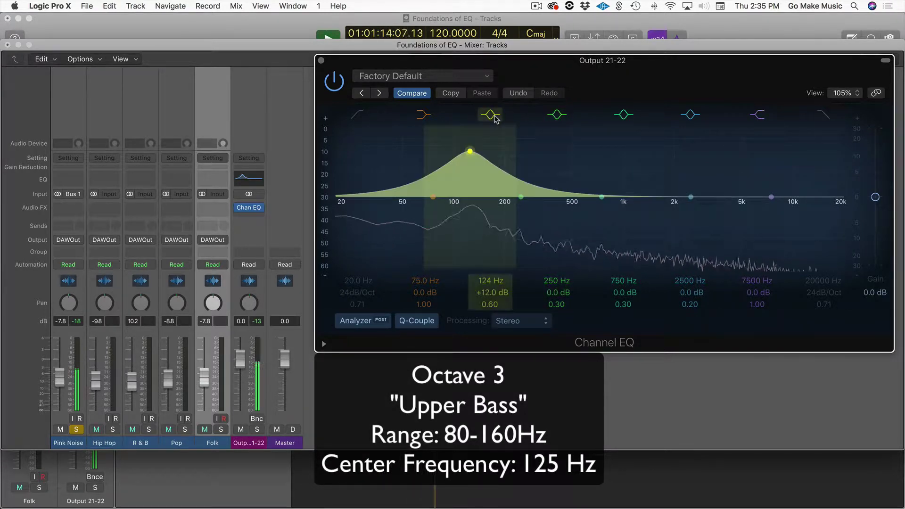
double_click(483, 281)
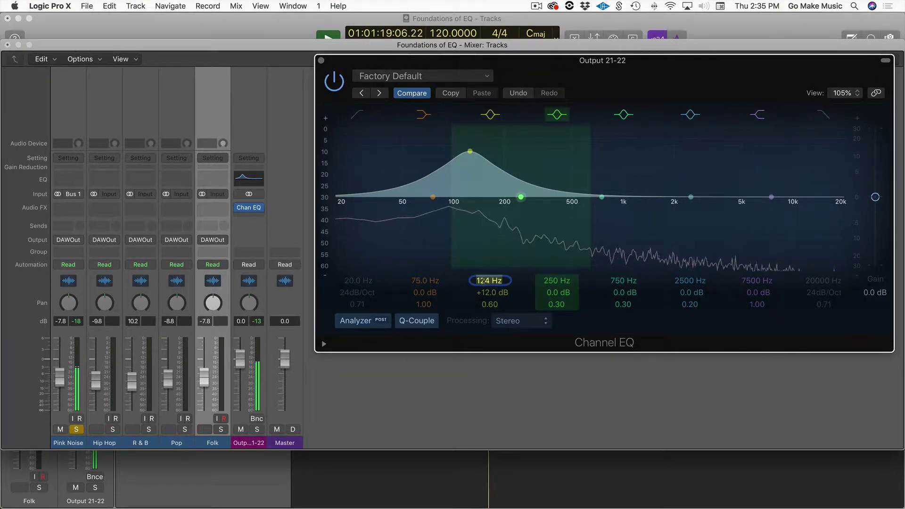
type("250")
key("Return")
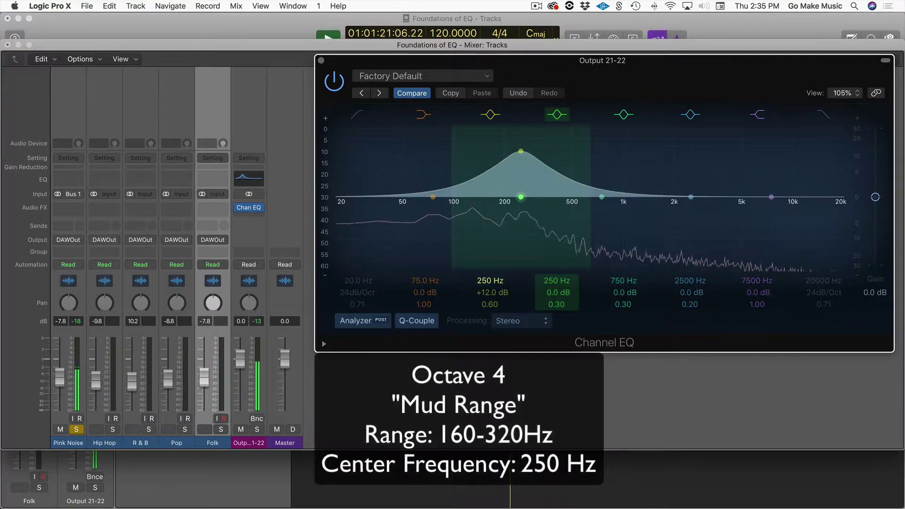
Step: Compare the 250 Hz boost on and off, then move the bell to 500 Hz
left_click(491, 115)
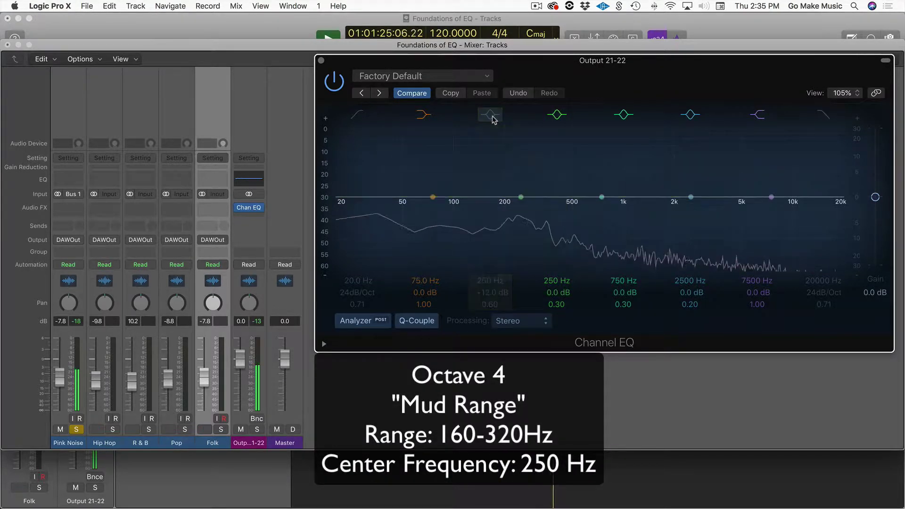
left_click(491, 116)
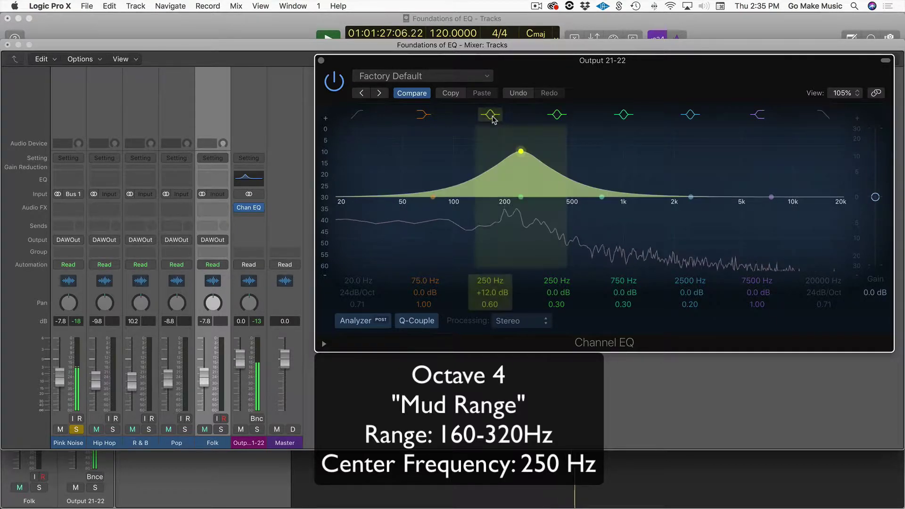
double_click(483, 280)
type("500")
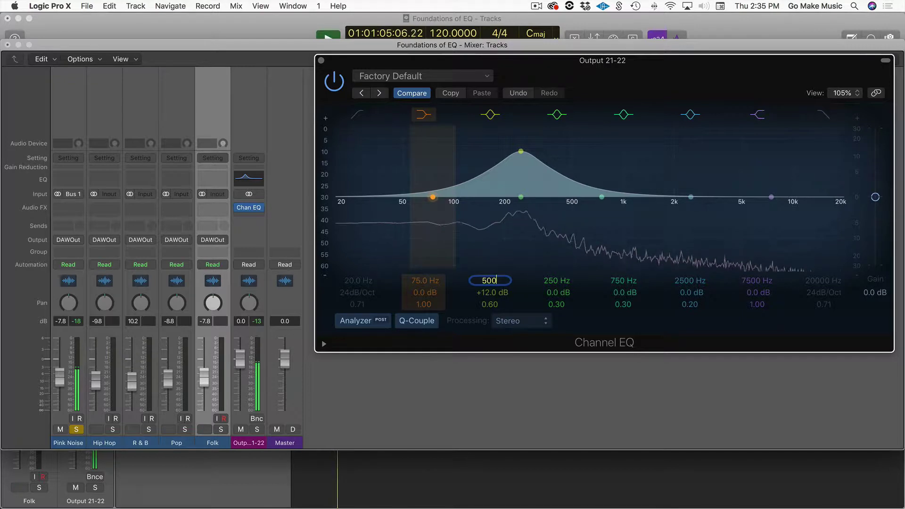
key("Return")
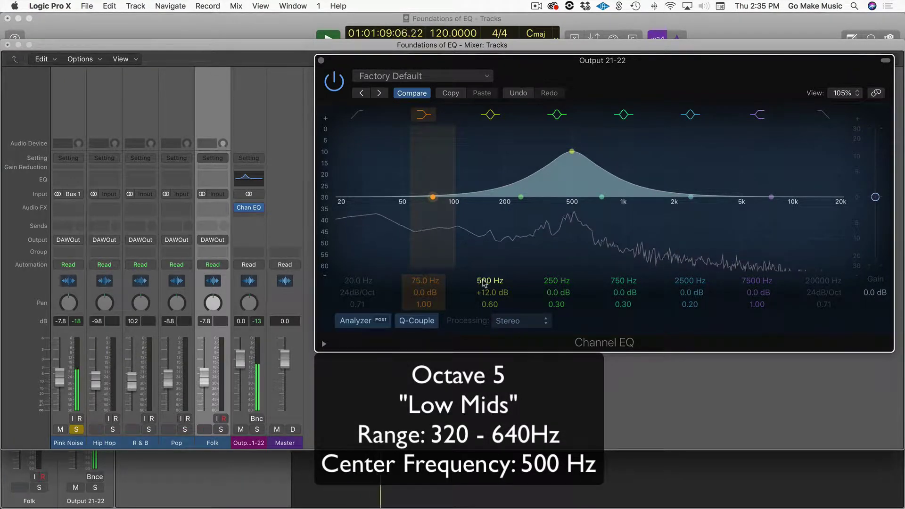
Step: Compare the 500 Hz boost on and off, then move the bell to 1000 Hz
left_click(490, 114)
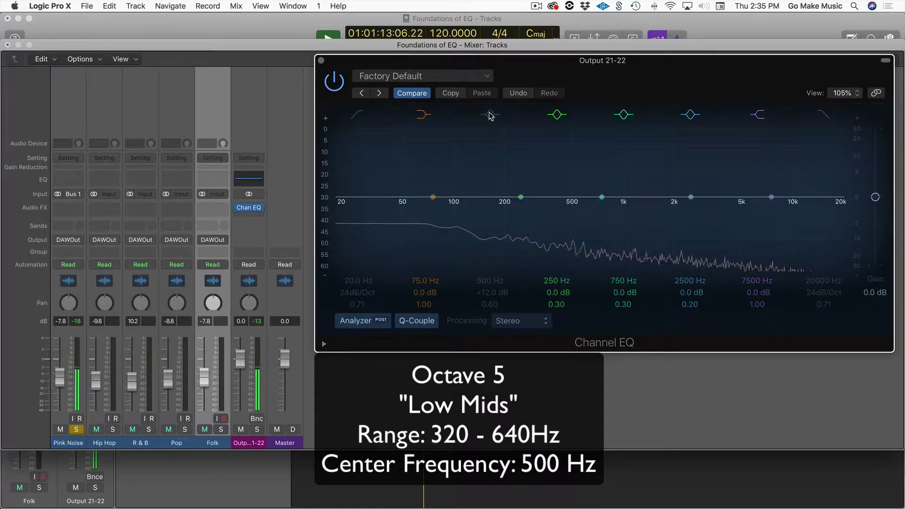
left_click(490, 114)
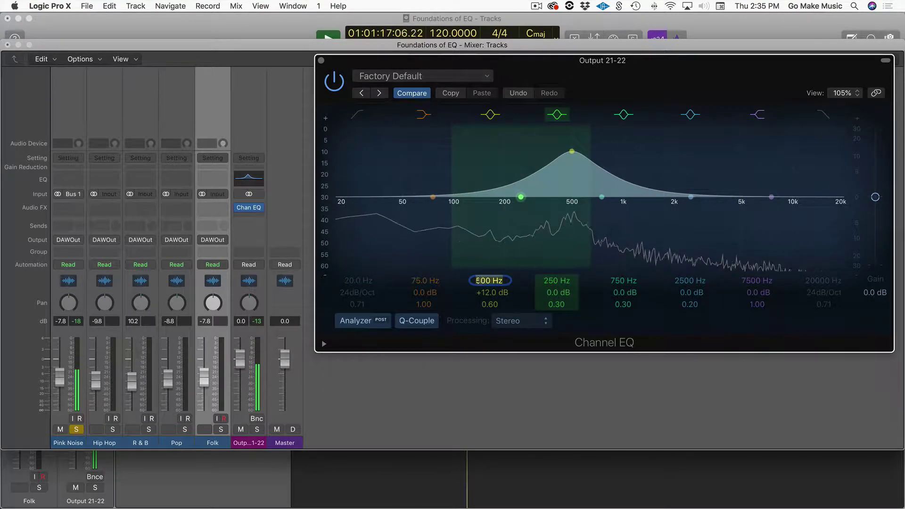
double_click(480, 281)
type("1000")
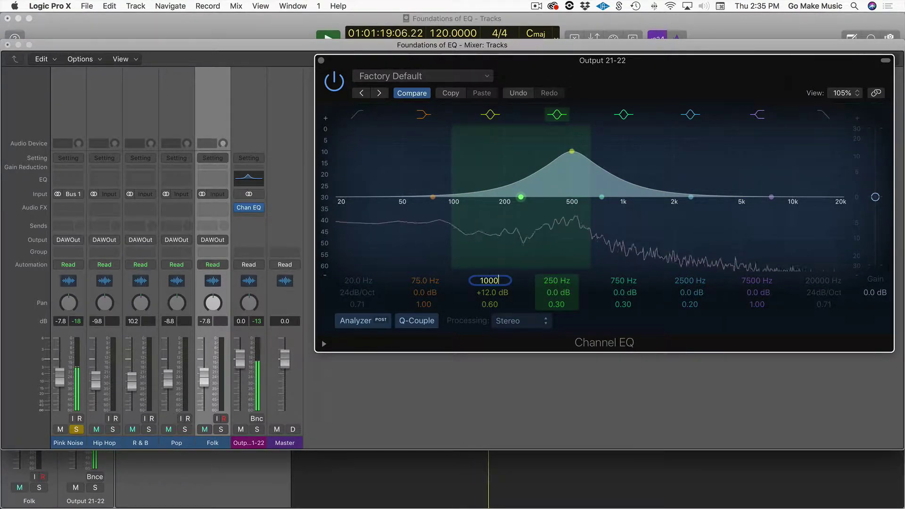
key("Return")
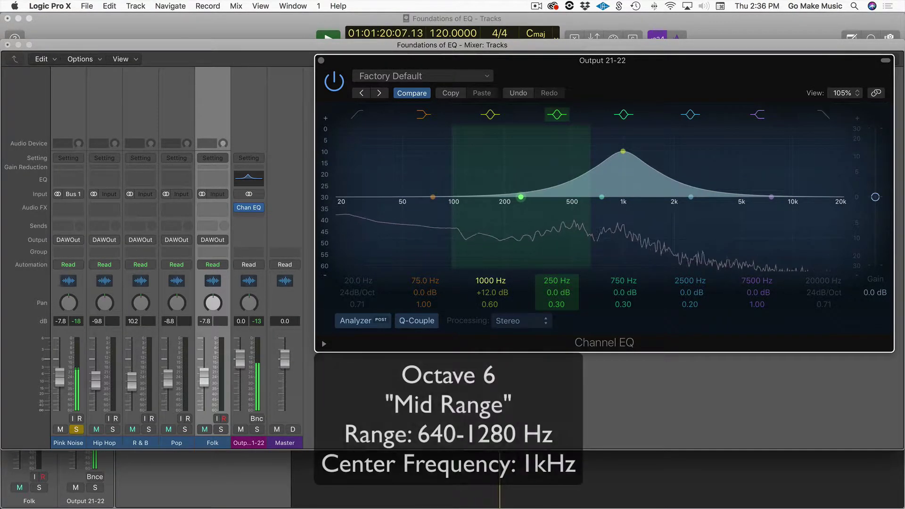
Step: Compare the 1 kHz boost on and off, then move the bell to 2000 Hz
left_click(491, 115)
left_click(491, 114)
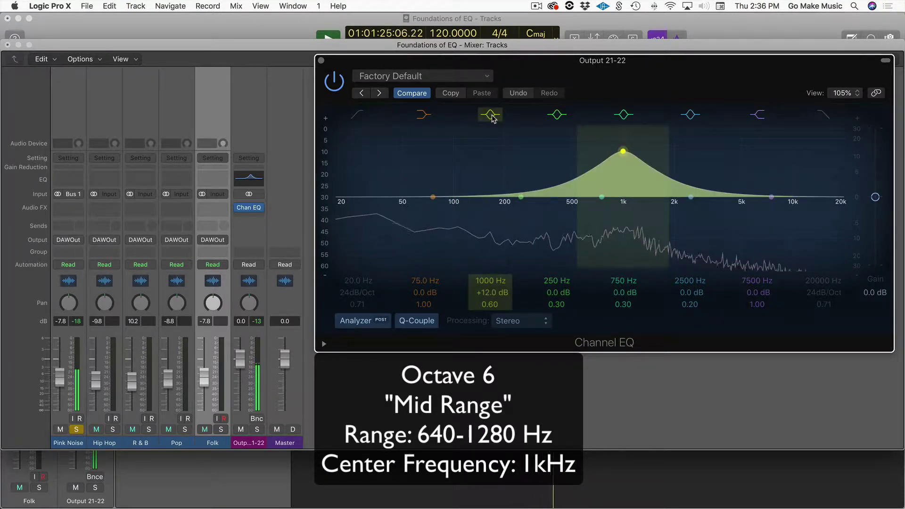
double_click(486, 281)
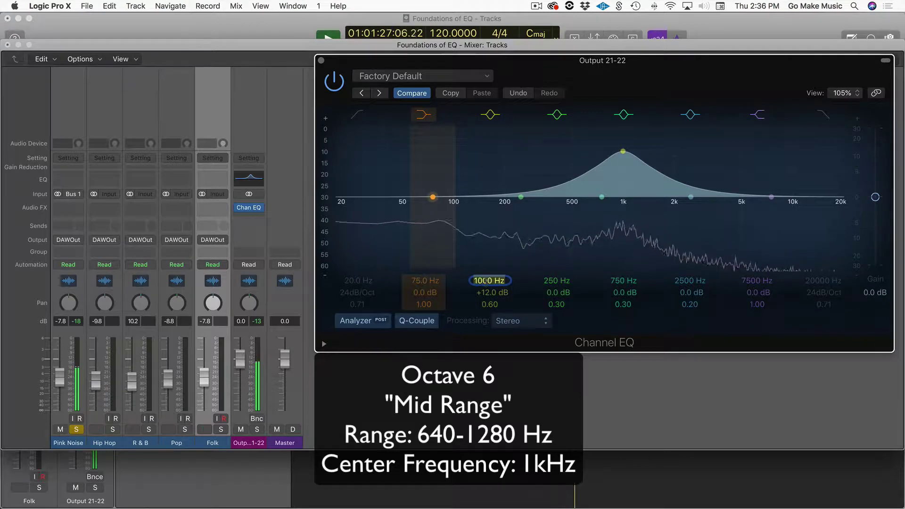
type("2000")
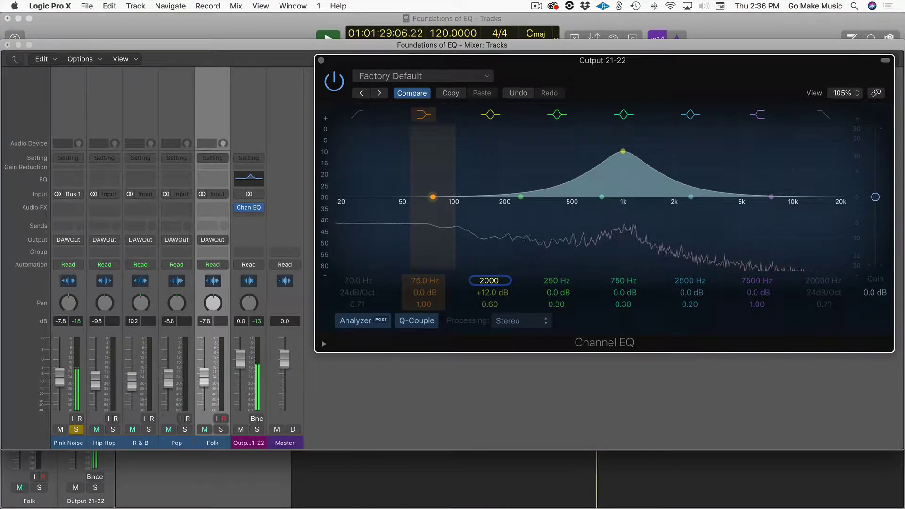
key("Return")
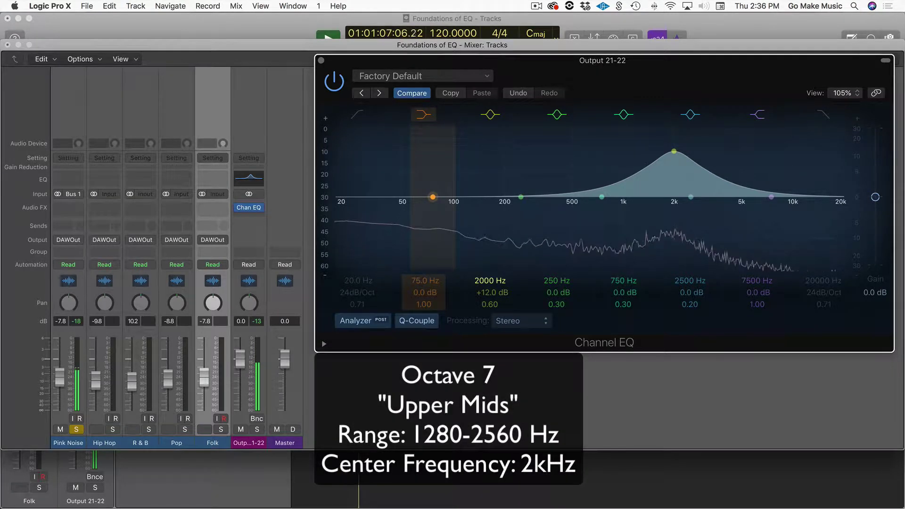
Step: Compare the 2 kHz boost on and off, then move the bell to 4000 Hz
left_click(490, 115)
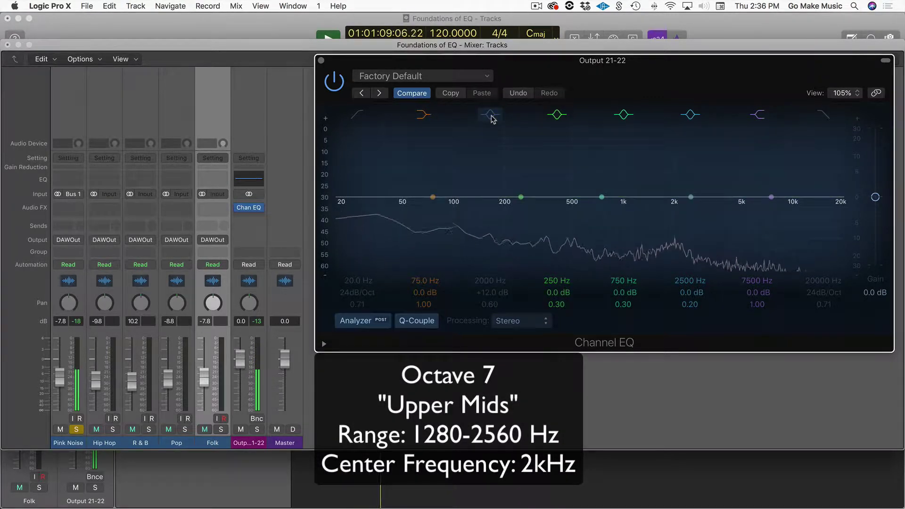
left_click(490, 114)
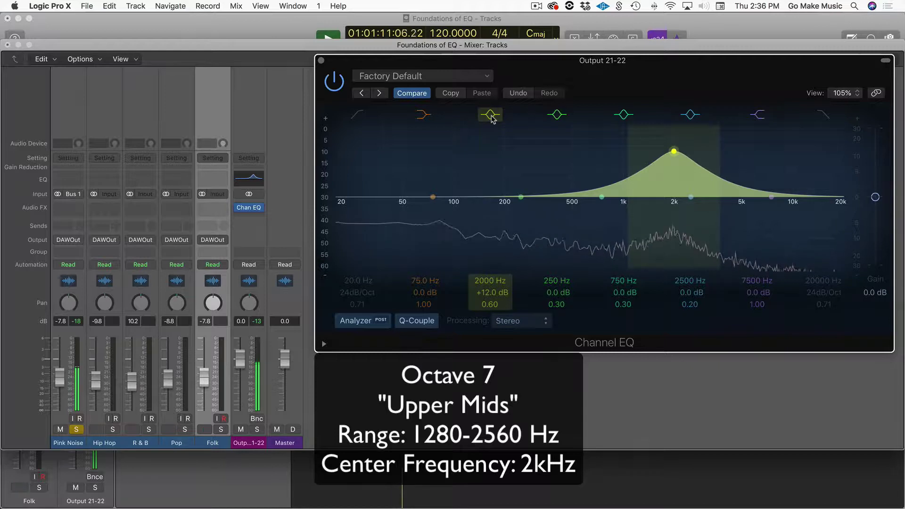
double_click(482, 281)
type("4000")
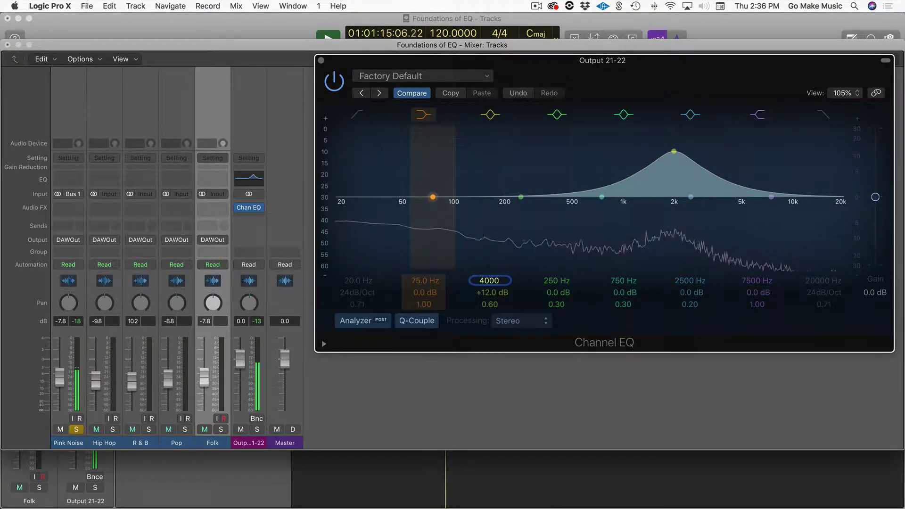
key("Return")
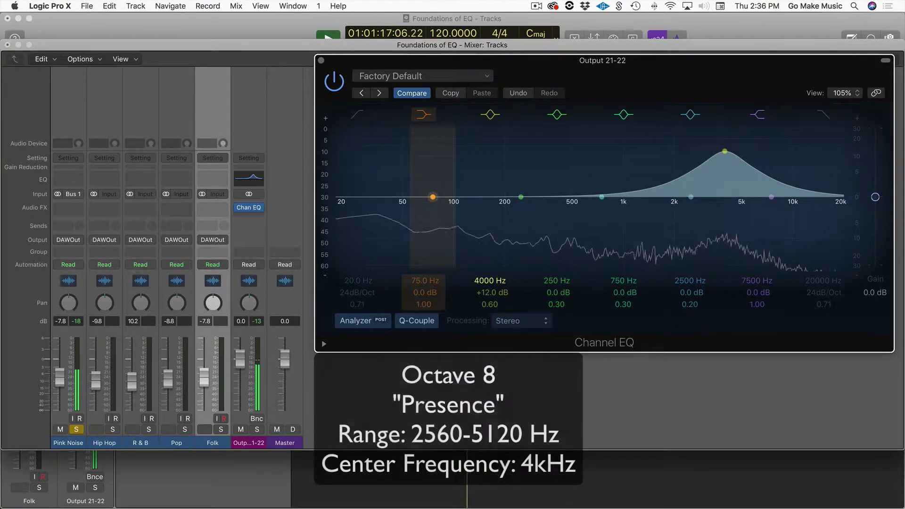
Step: Compare the 4 kHz boost on and off, then move the bell to 8000 Hz
left_click(490, 115)
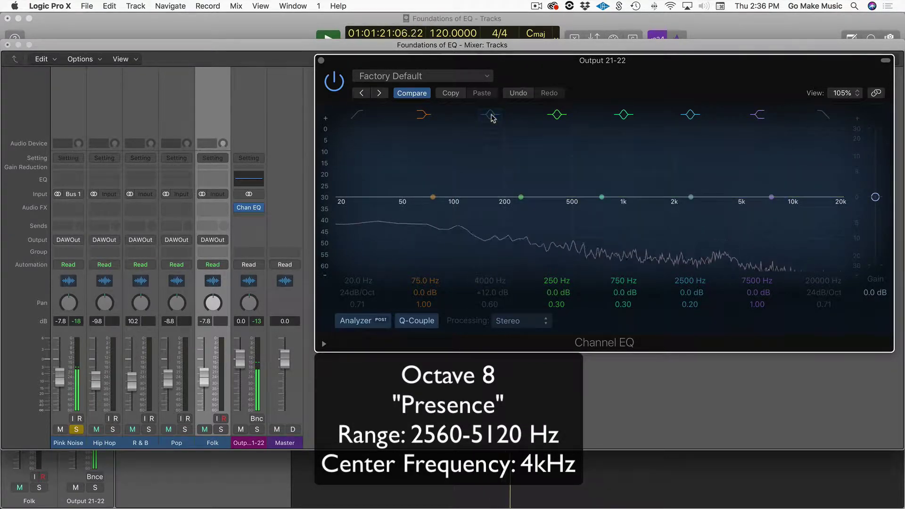
left_click(491, 115)
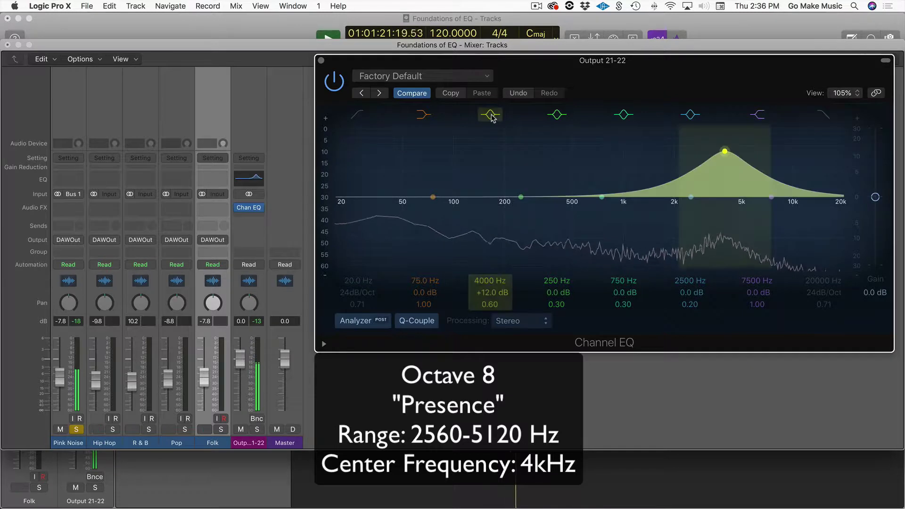
double_click(485, 281)
type("8000")
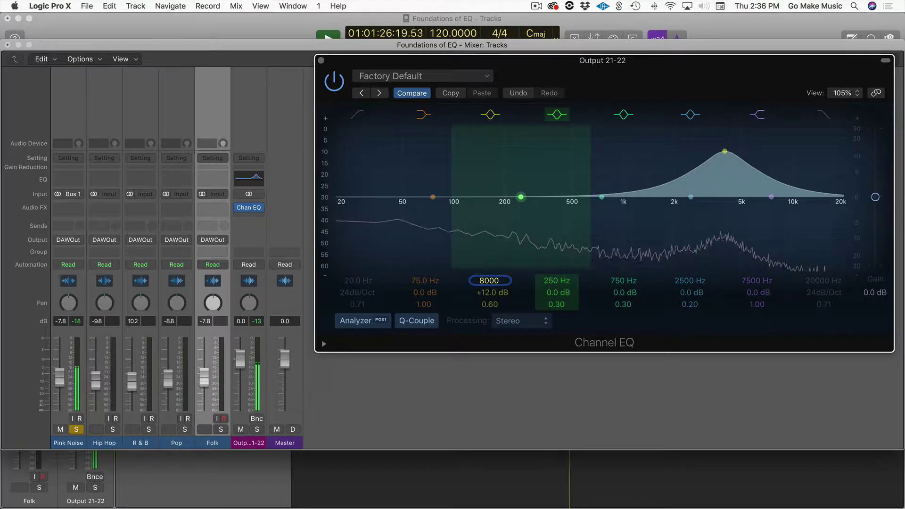
key("Return")
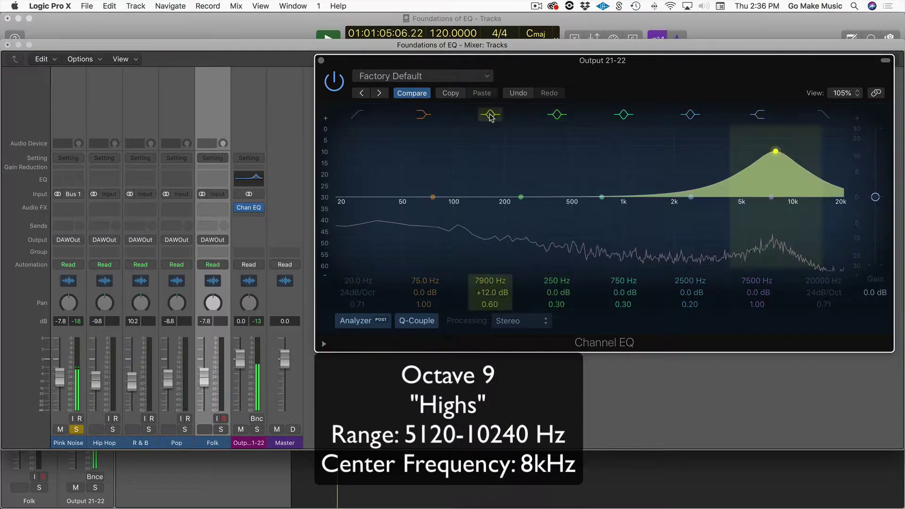
Step: A/B the 7900 Hz boost, enter 16k (landing at 15800 Hz), compare again, and stop playback
left_click(490, 116)
left_click(490, 116)
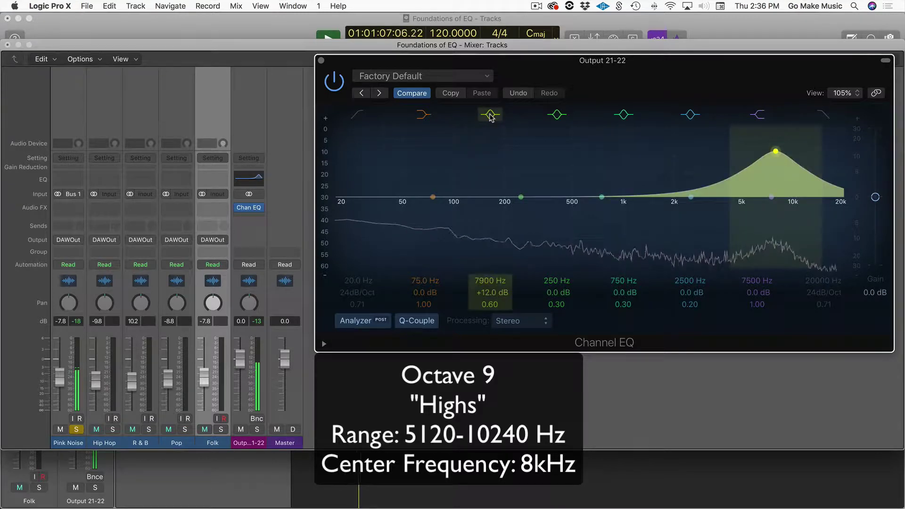
left_click(490, 116)
left_click(490, 116)
double_click(480, 280)
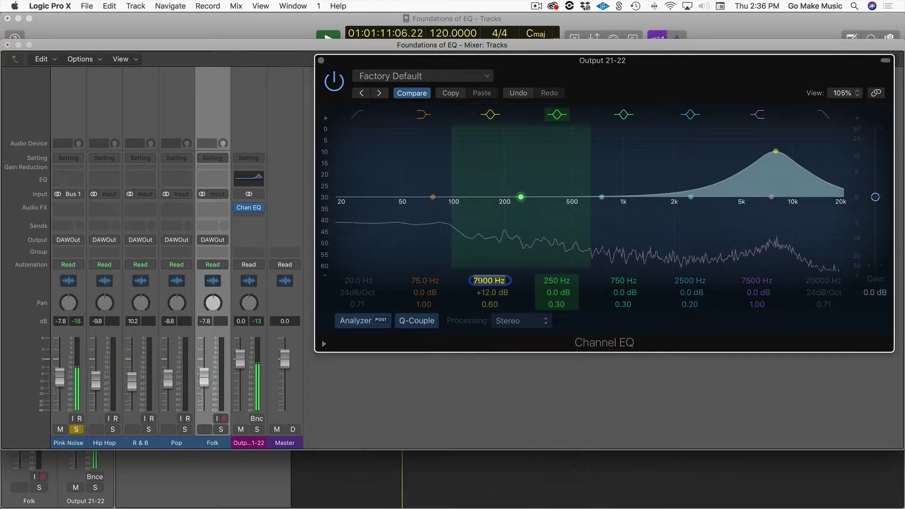
type("16k")
key("Return")
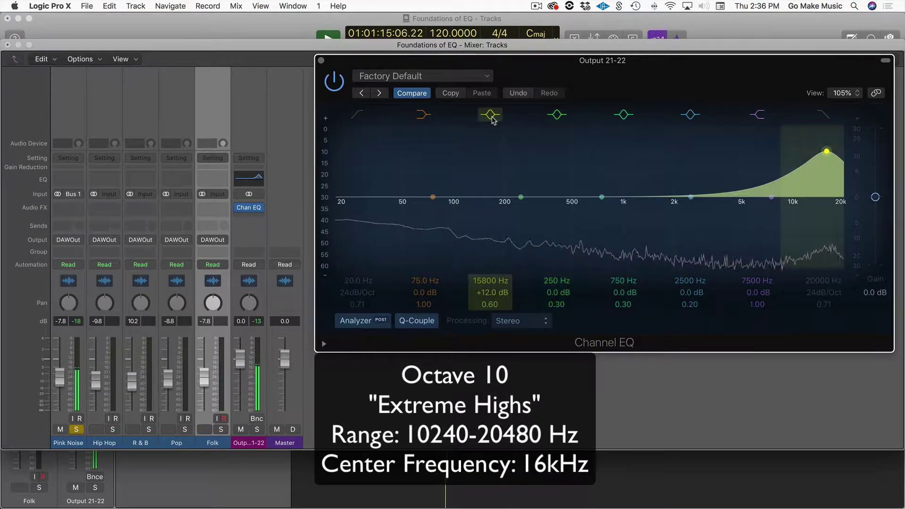
left_click(491, 116)
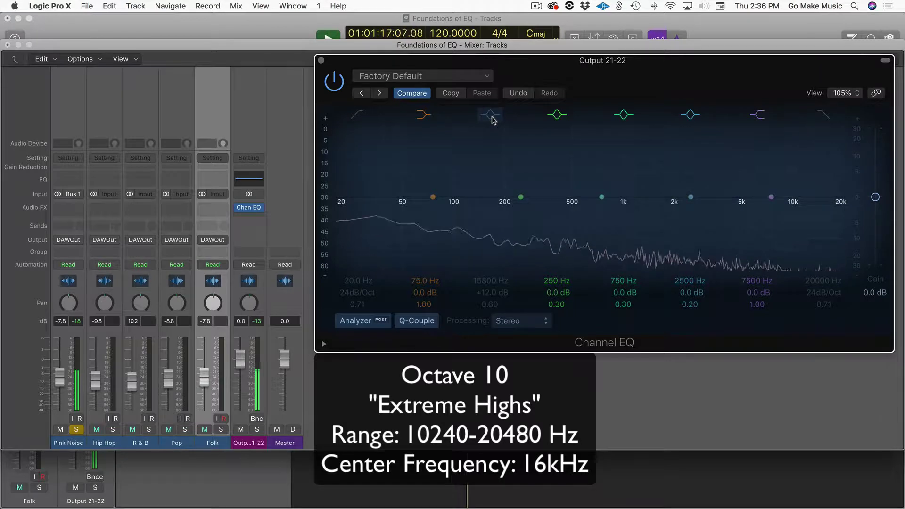
left_click(490, 115)
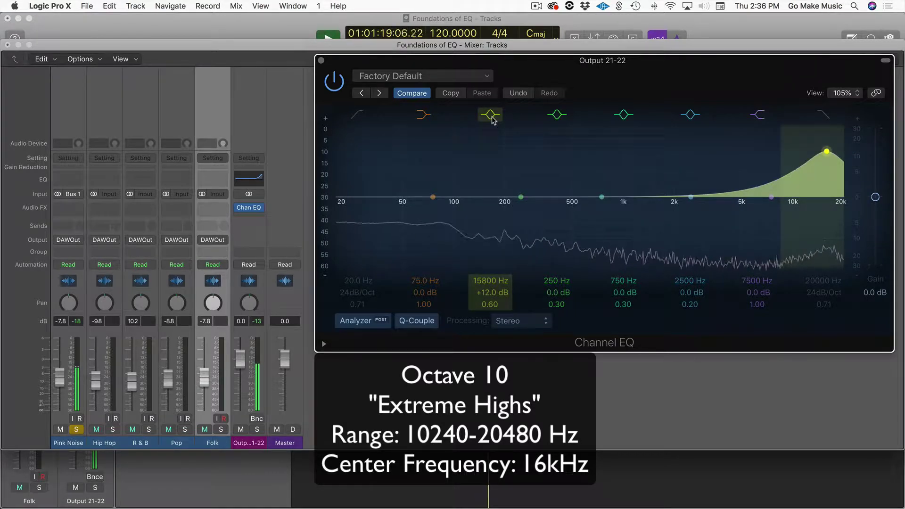
key("space")
Step: Solo the Hip Hop track in place of Pink Noise, switching the 15800 Hz bell off and back on
left_click(491, 115)
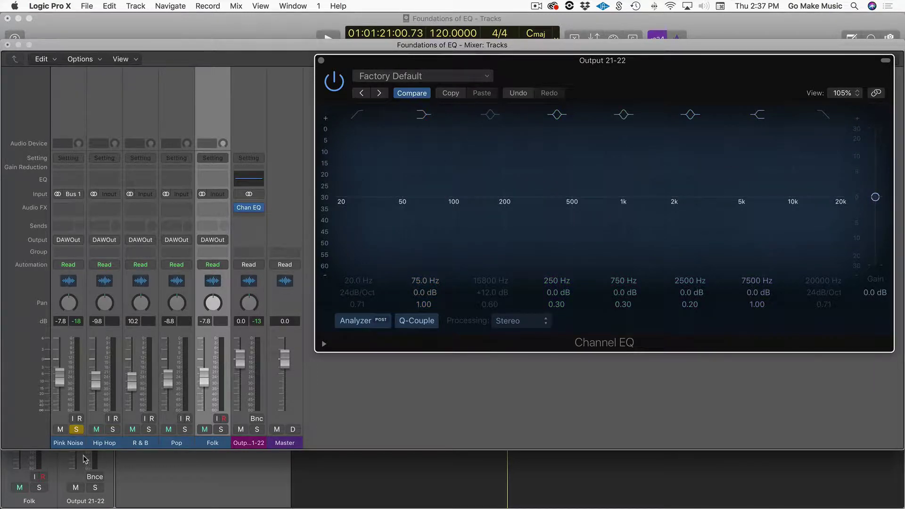
left_click(113, 429)
left_click(77, 430)
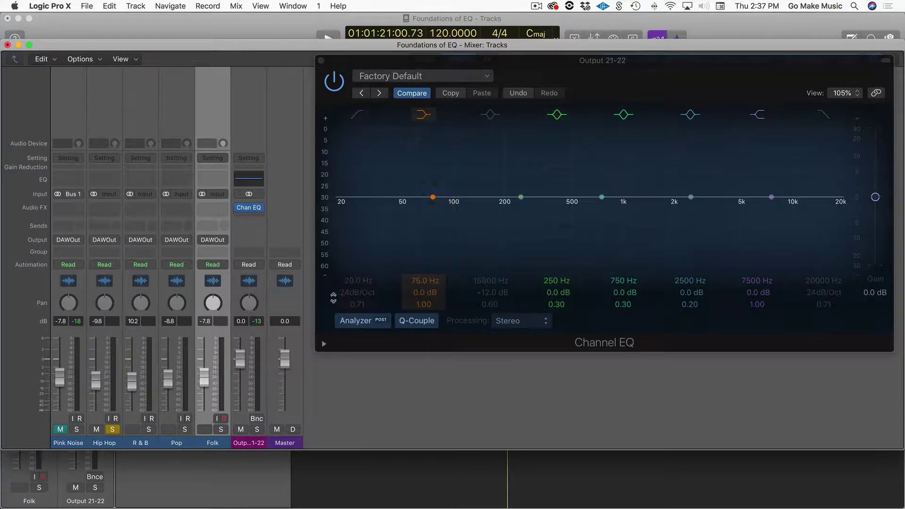
left_click(491, 117)
left_click(491, 116)
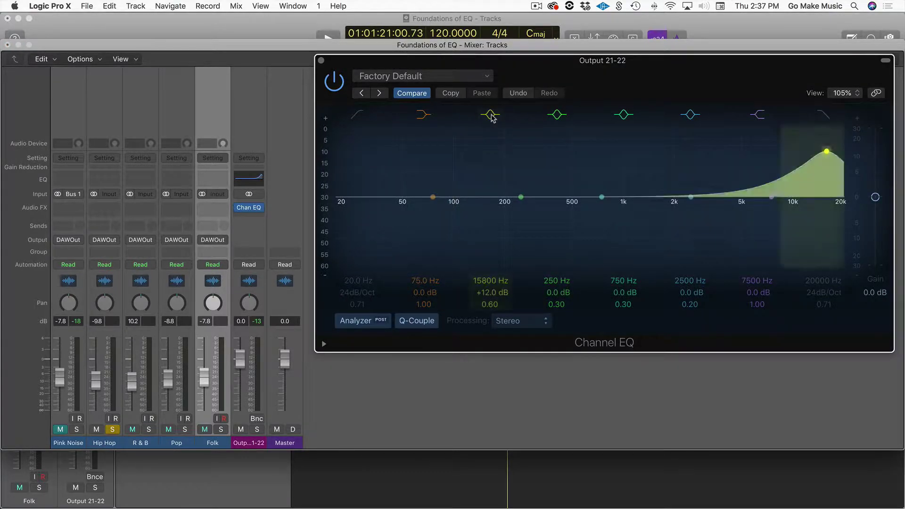
Step: Set the bell to 31 Hz and compare it bypassed and active while Hip Hop plays
double_click(476, 281)
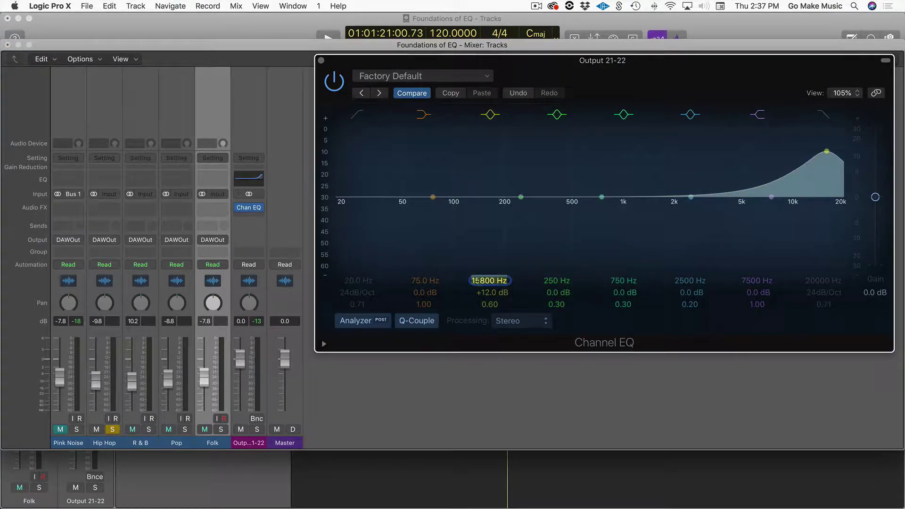
type("31")
key("Return")
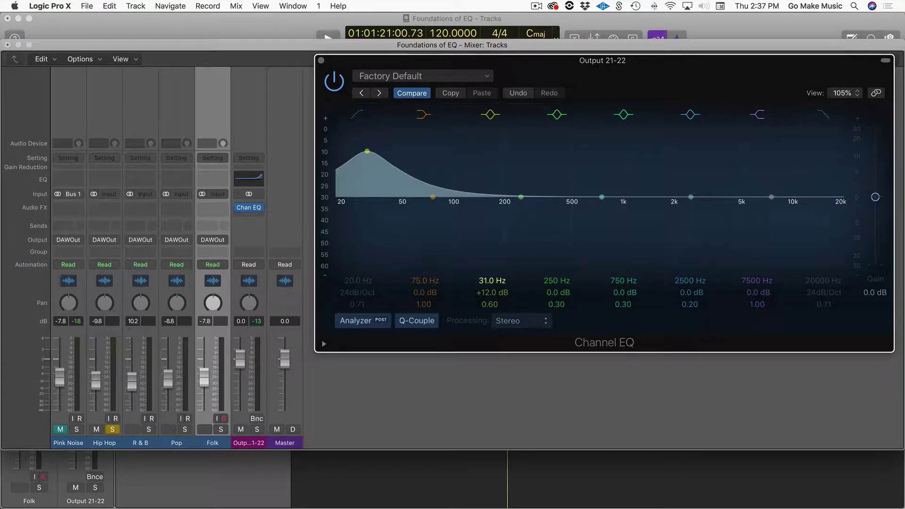
left_click(493, 116)
key("space")
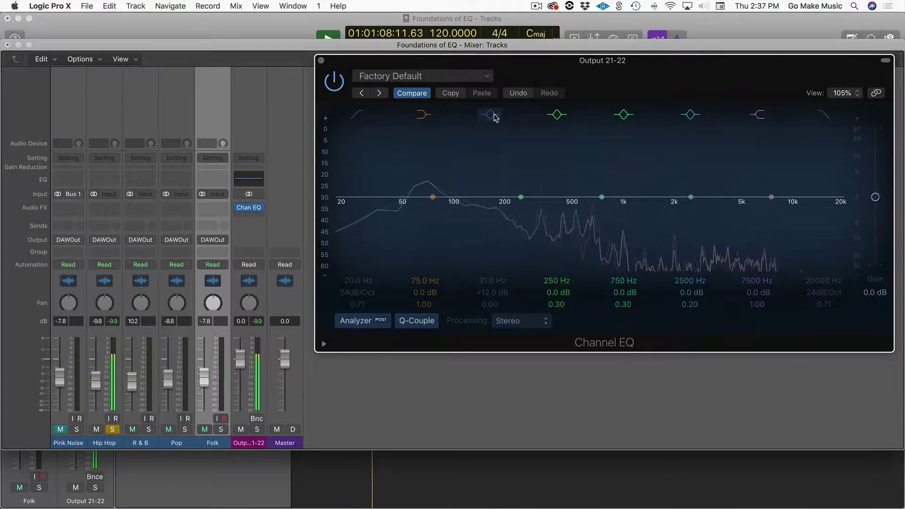
left_click(494, 115)
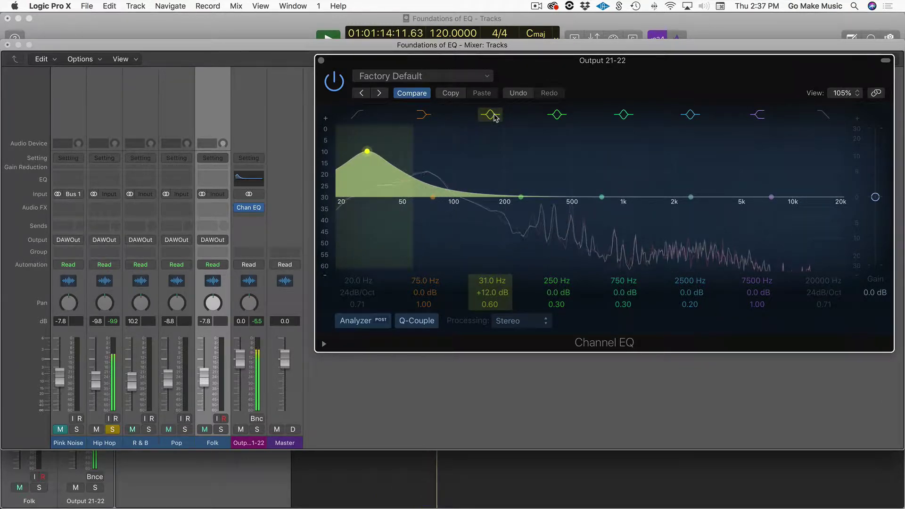
key("space")
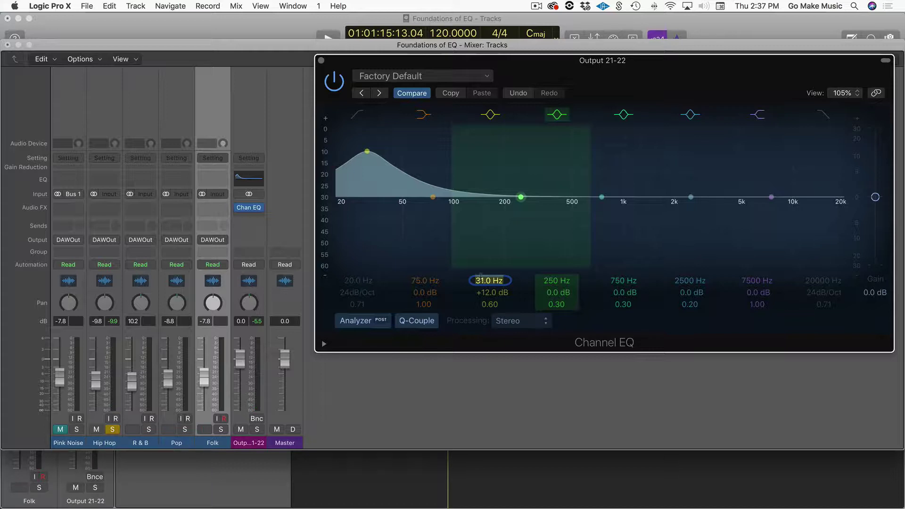
Step: Try the bell near 60 Hz, then return it to 31 Hz, auditioning each with playback
type("3")
type("60")
key("Return")
key("space")
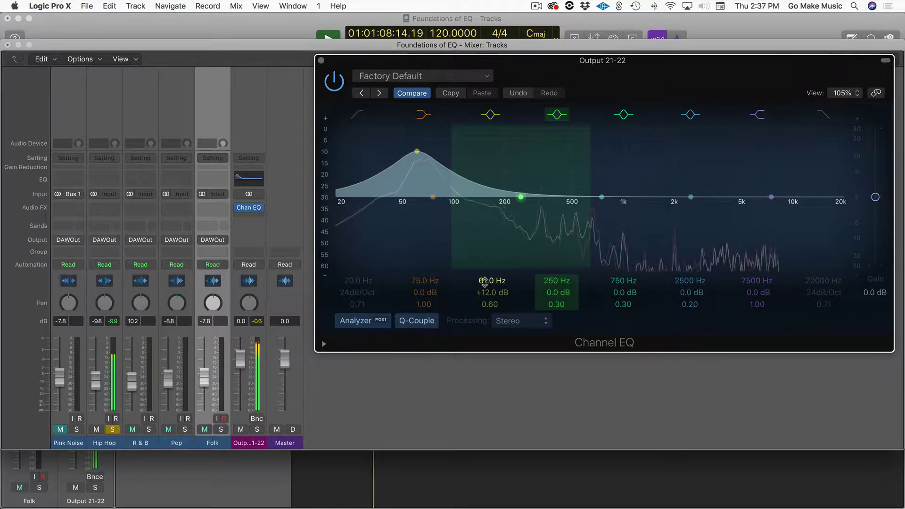
key("space")
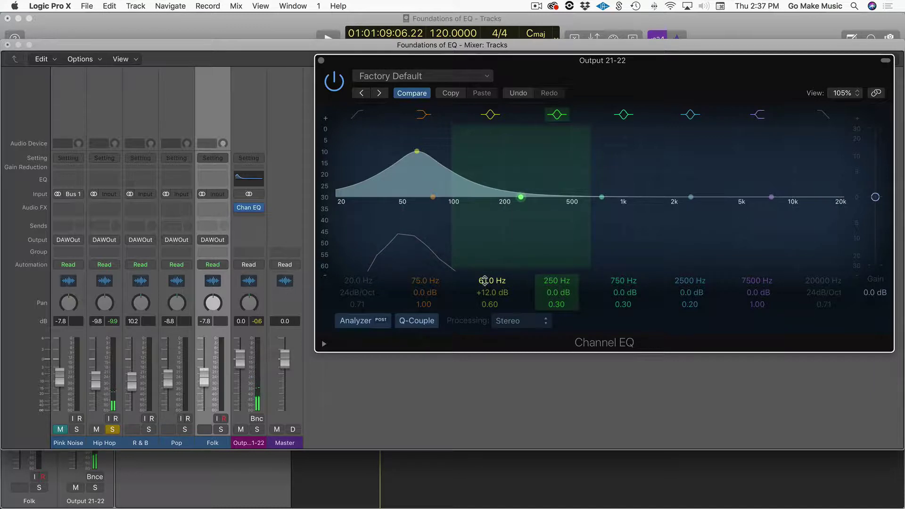
left_click(485, 281)
type("31")
key("Return")
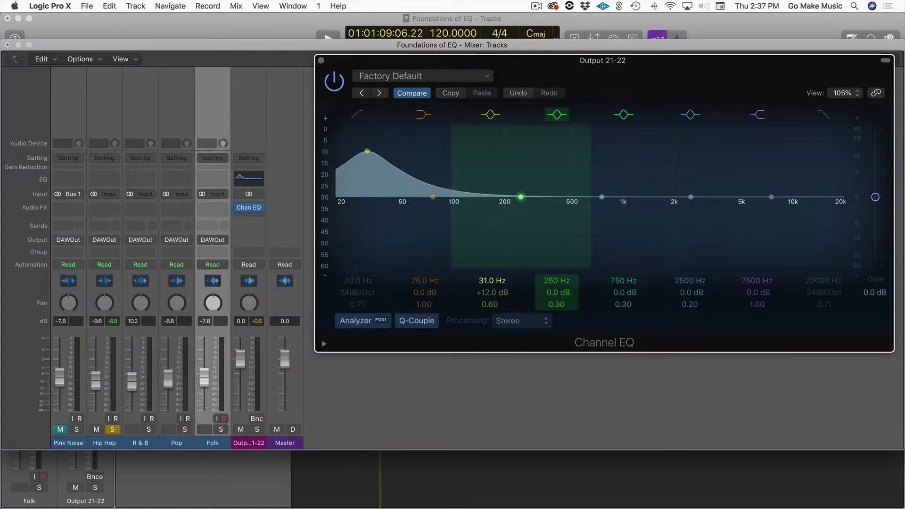
key("space")
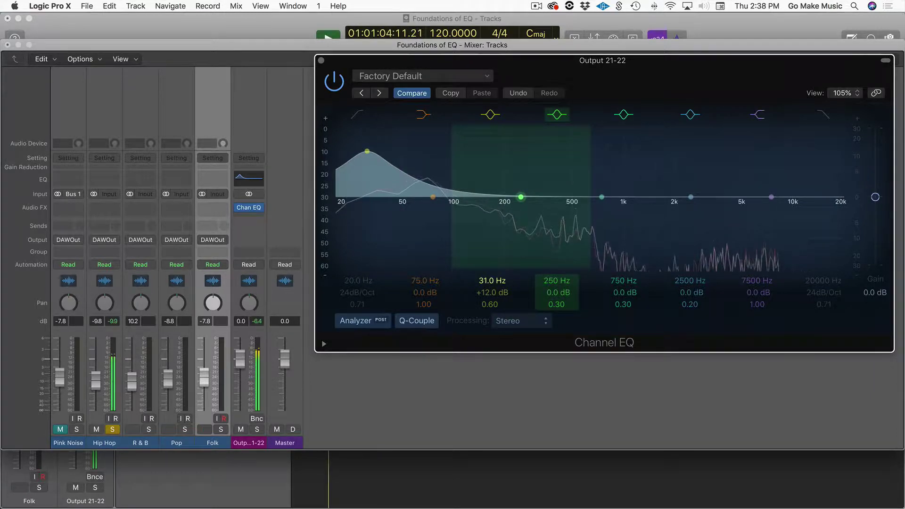
key("space")
Step: Set the bell to 61 Hz and restart Hip Hop playback
left_click(485, 280)
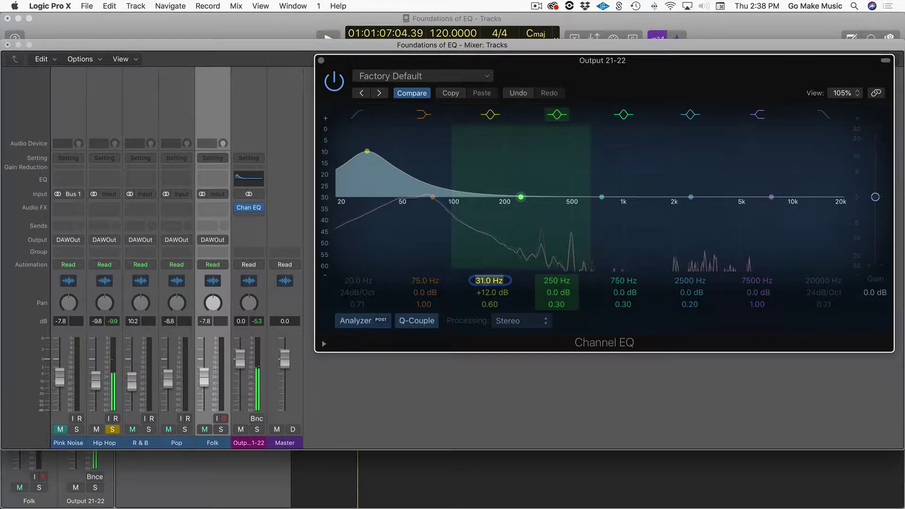
type("61")
key("Return")
key("space")
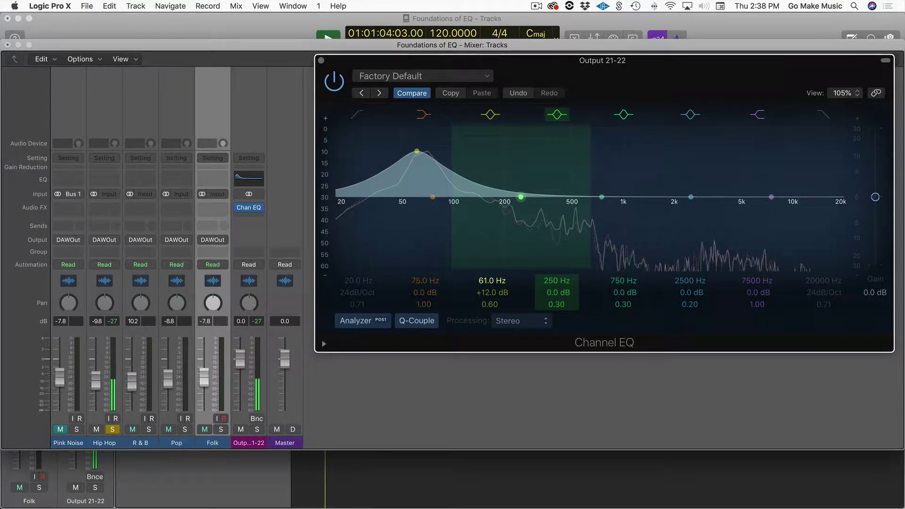
Step: Move the bell from 61 Hz to 124 Hz and play Hip Hop through it
key("space")
double_click(483, 280)
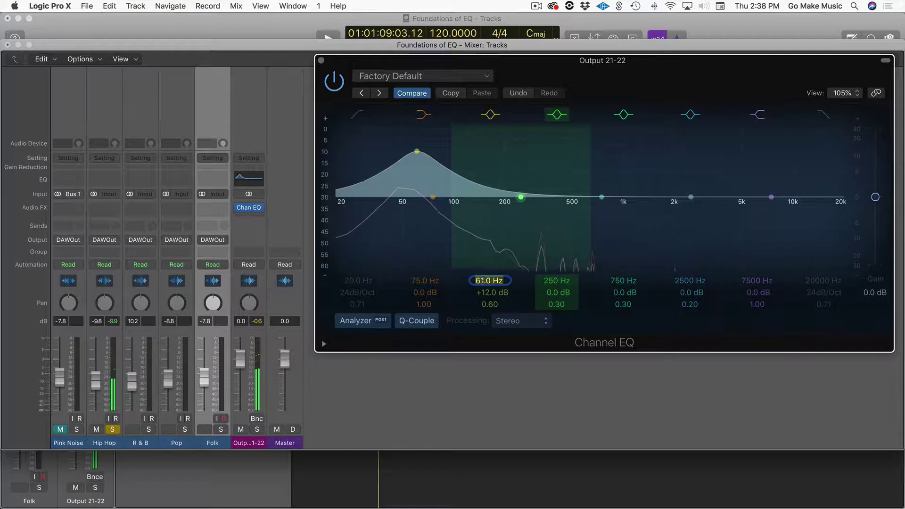
type("124")
key("Return")
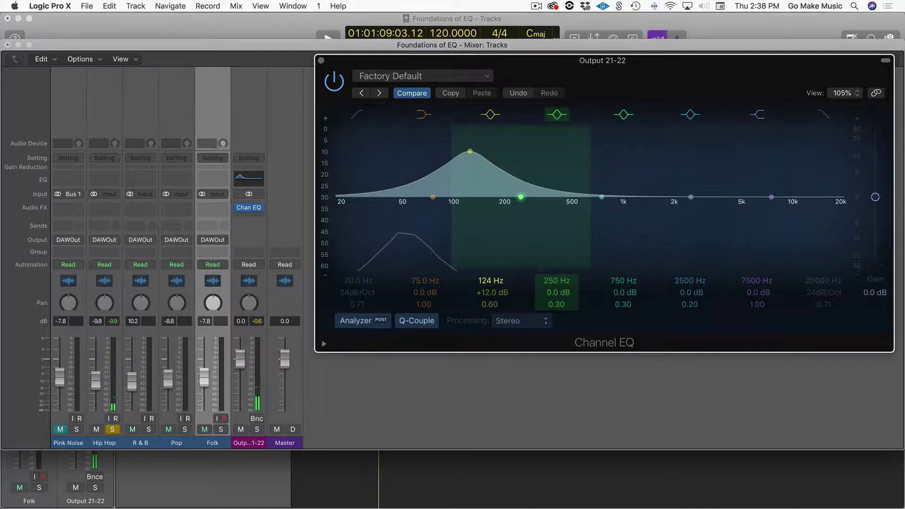
key("space")
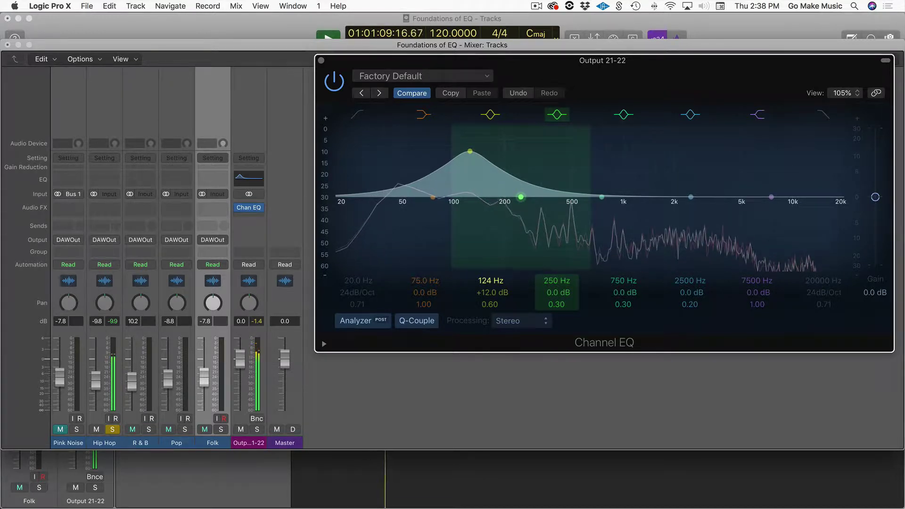
Step: Raise the bell to 250 Hz, then to 500 Hz, and restart playback
double_click(482, 282)
type("250")
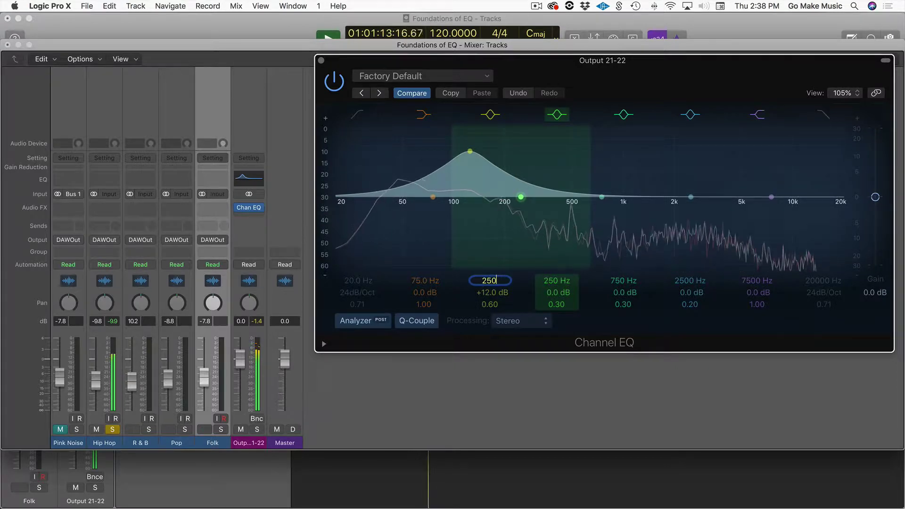
key("Return")
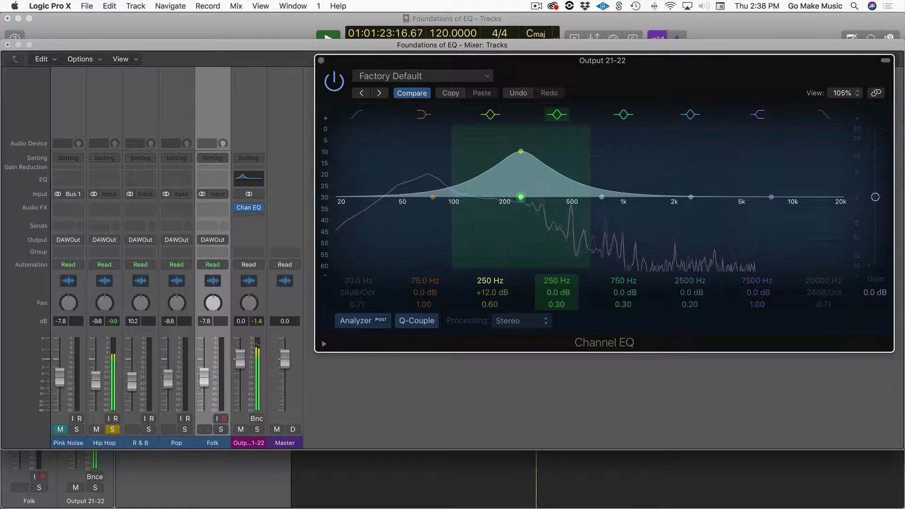
double_click(483, 281)
type("500")
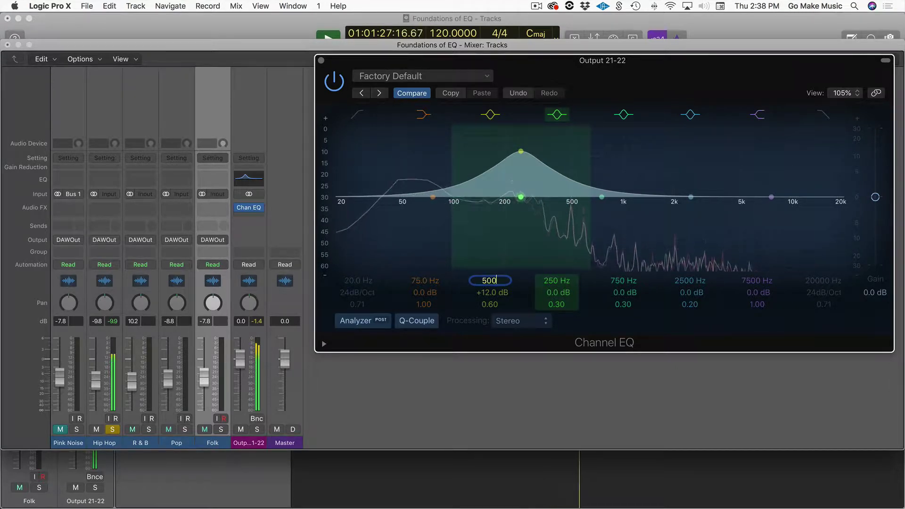
key("Return")
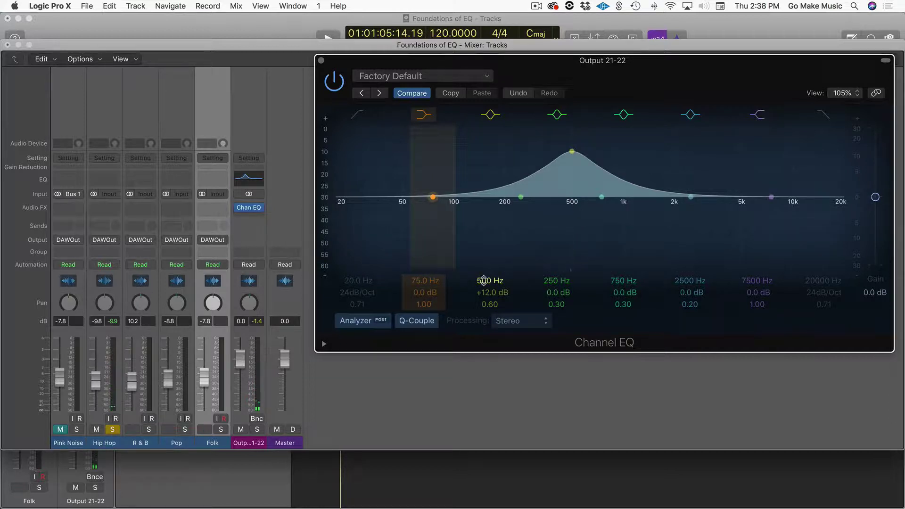
key("space")
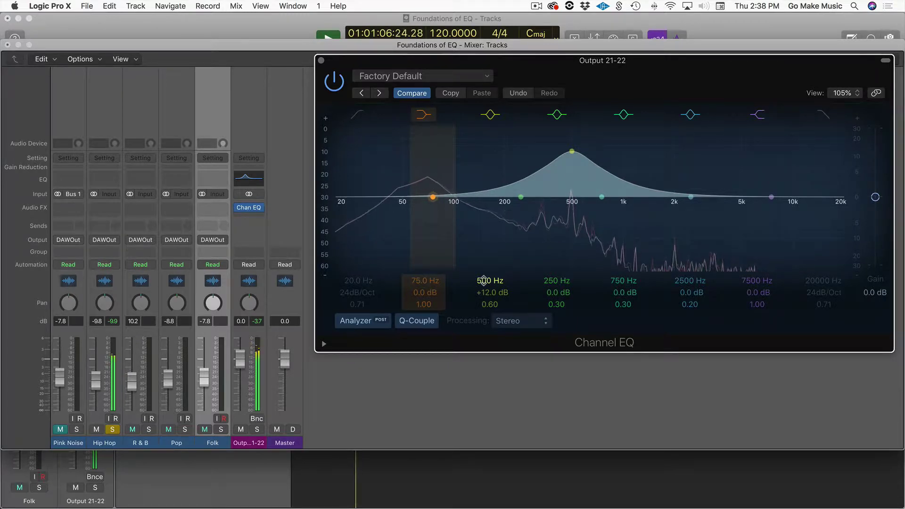
Step: Step the bell up to 1000 Hz, then 2000 Hz, and stop playback
double_click(483, 280)
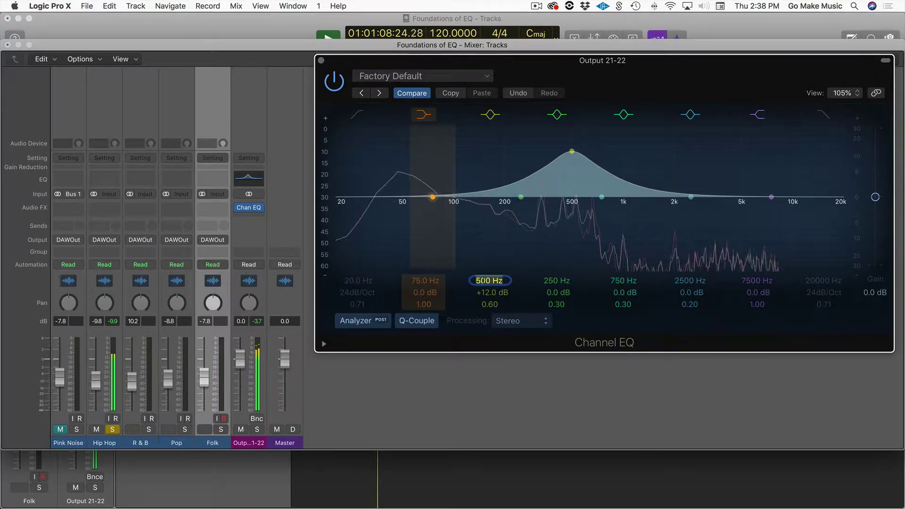
type("1000")
key("Return")
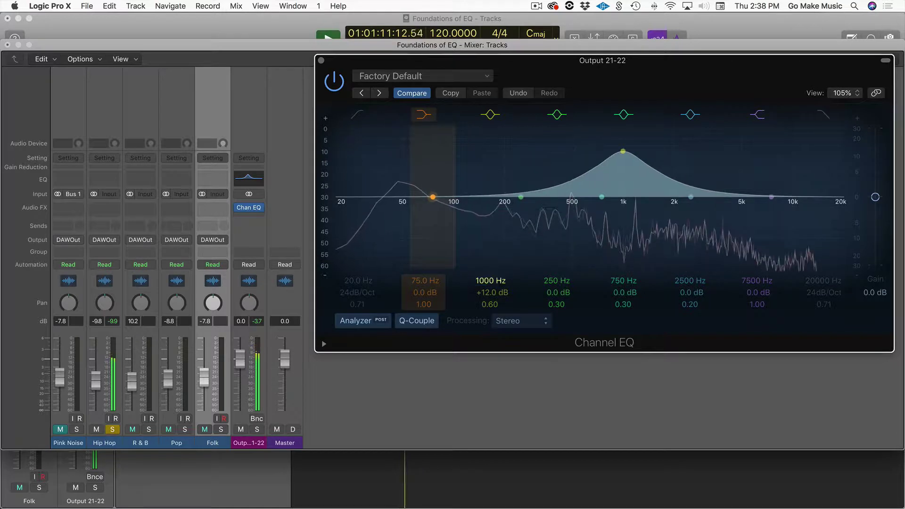
double_click(485, 281)
type("2000")
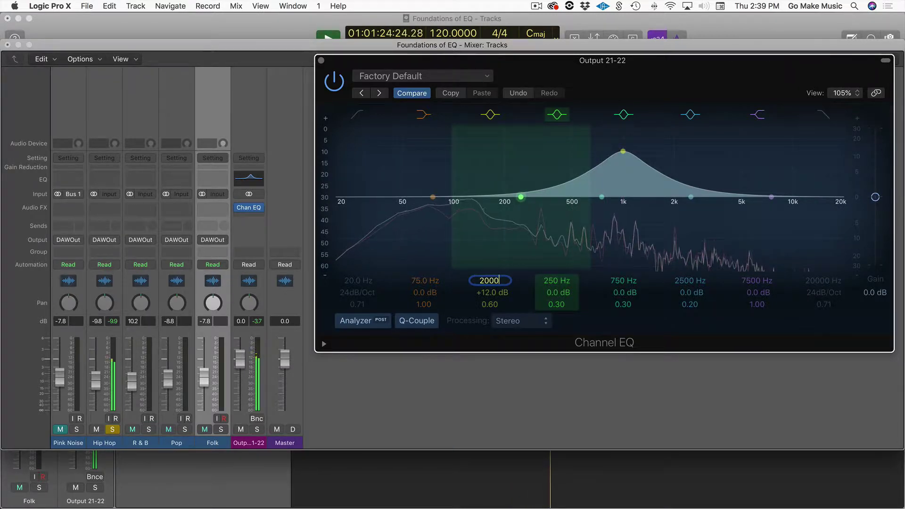
key("Return")
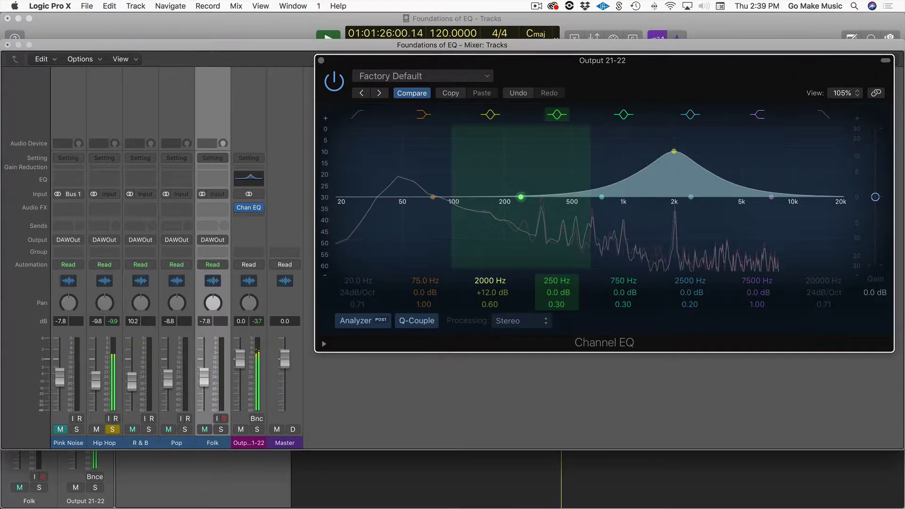
key("space")
Step: Move the bell to 4000 Hz, then 8000 Hz (7900 Hz), auditioning each on Hip Hop
double_click(486, 281)
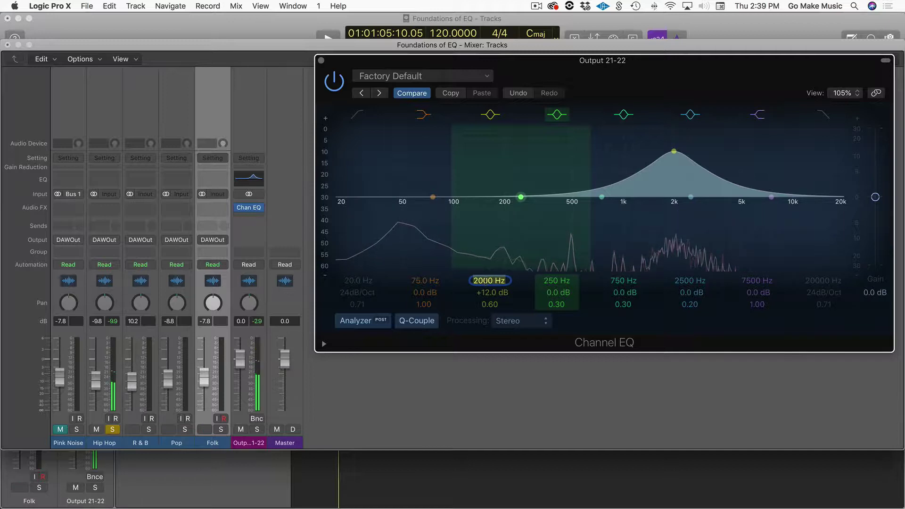
type("4000")
key("Return")
key("space")
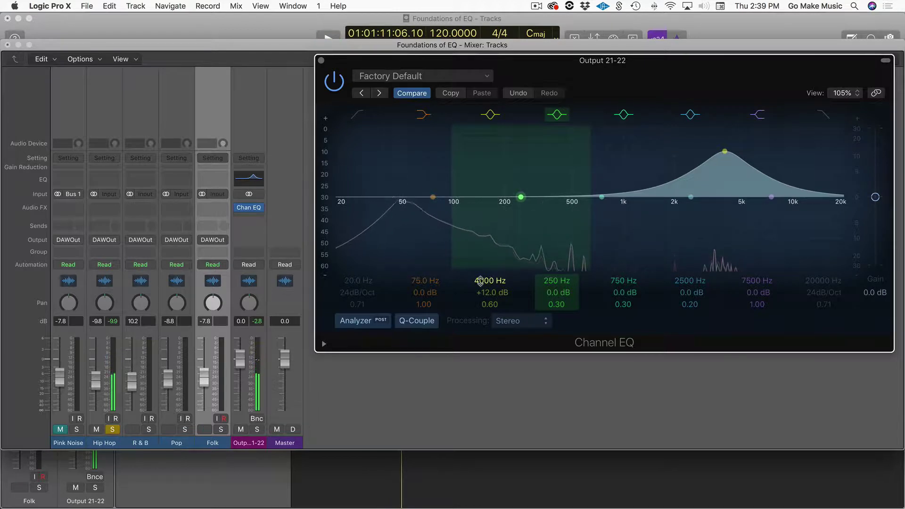
double_click(480, 281)
type("8000")
key("Return")
key("space")
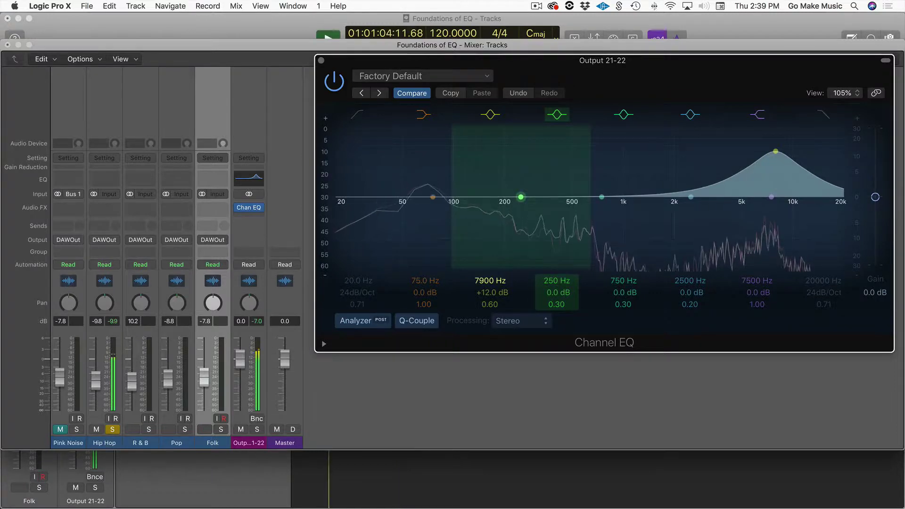
key("space")
Step: Drop the bell to 20 Hz, then raise it to 16000 Hz (15800 Hz) and audition it
double_click(485, 281)
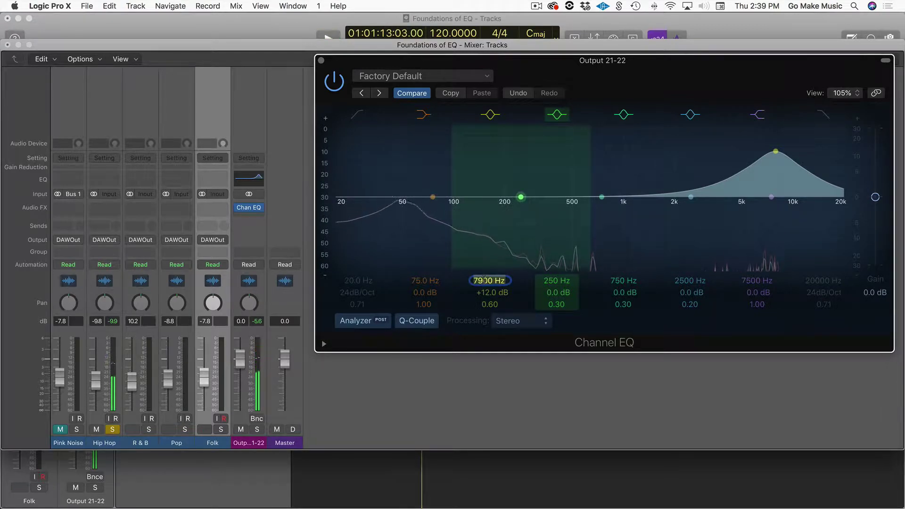
type("20")
key("Return")
double_click(487, 281)
type("16000")
key("Return")
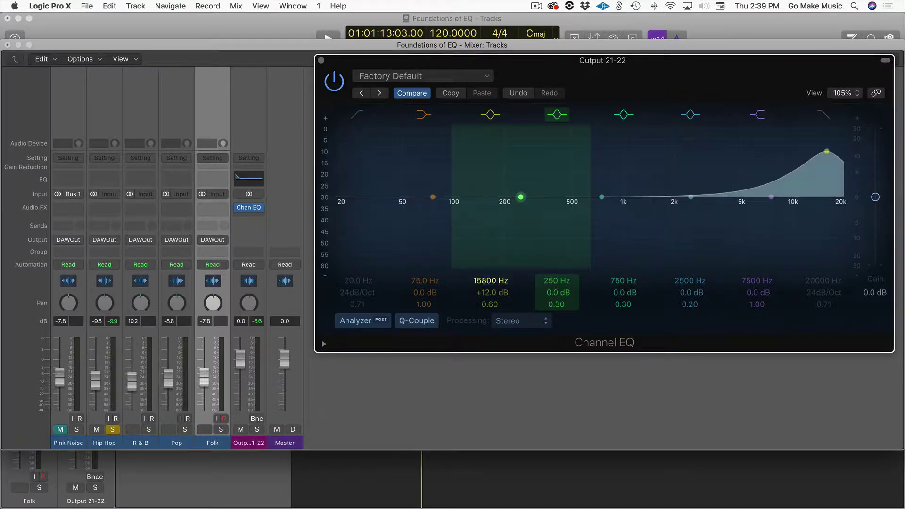
key("space")
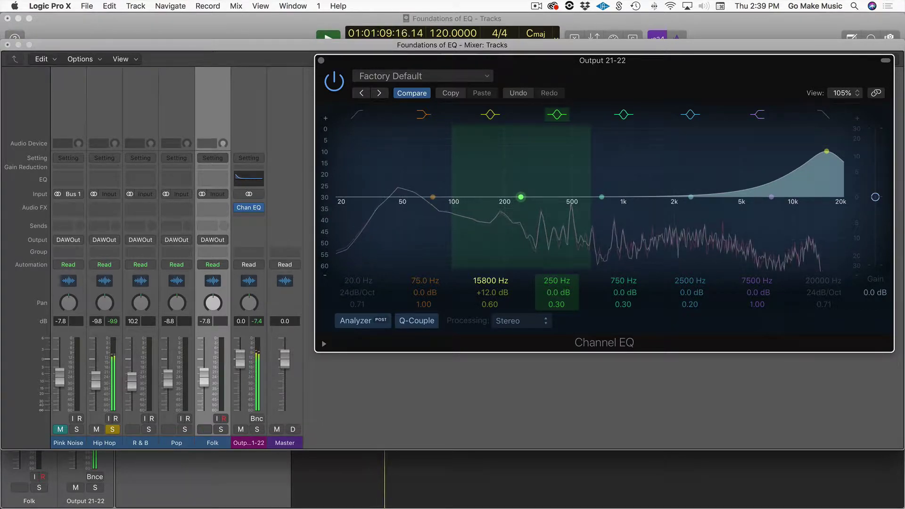
key("space")
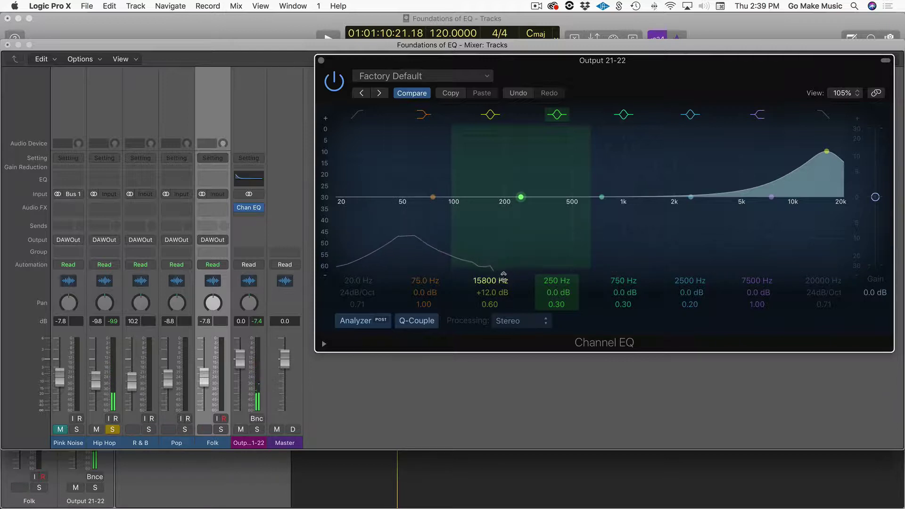
Step: Solo the R&B track, start playback, and move the +12 dB bell to 61 Hz
left_click(149, 429)
key("space")
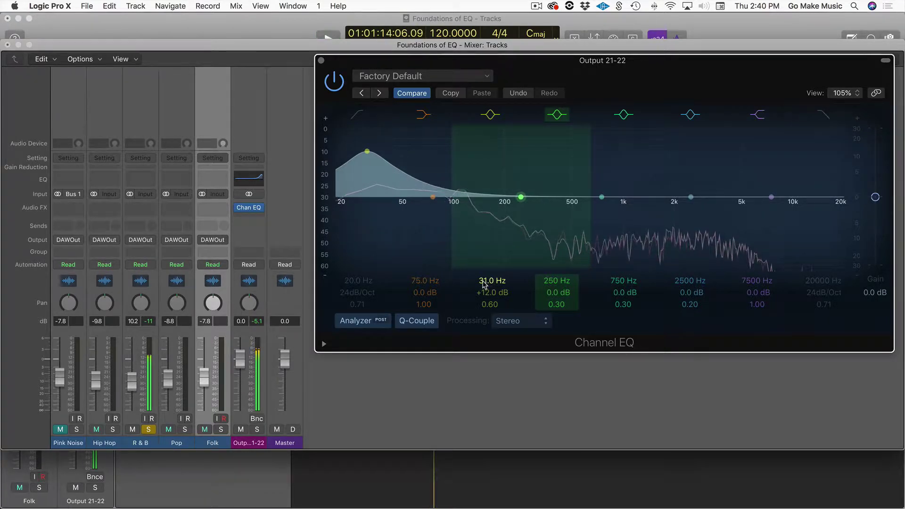
double_click(486, 282)
type("61")
key("Return")
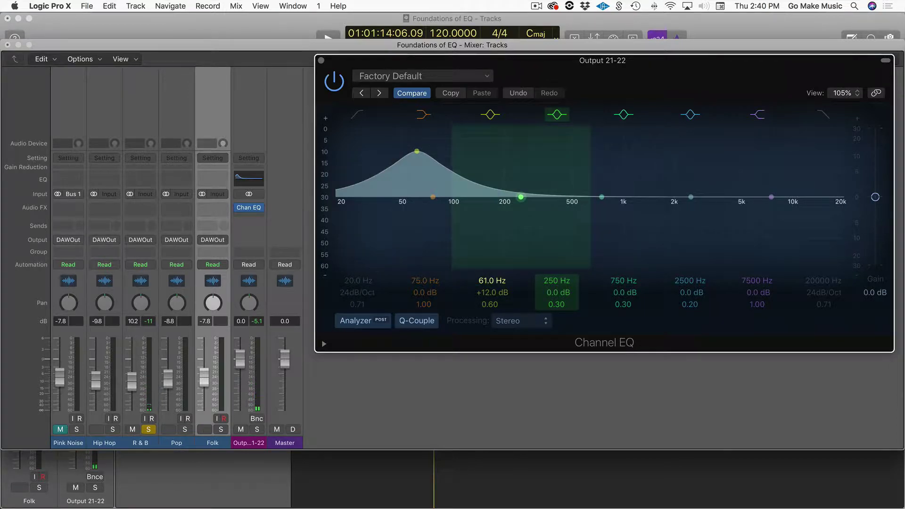
Step: Nudge the bell to 62 Hz and audition the boost on R&B
double_click(483, 280)
type("62")
key("Return")
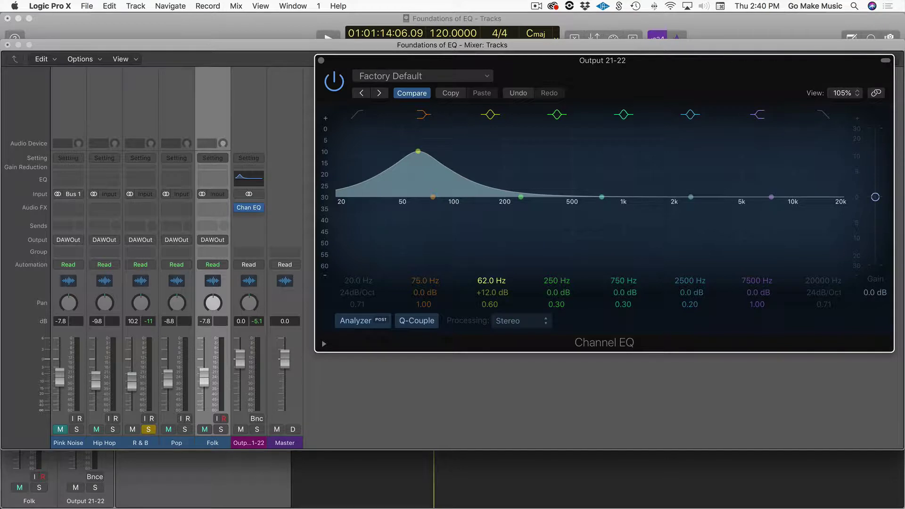
key("space")
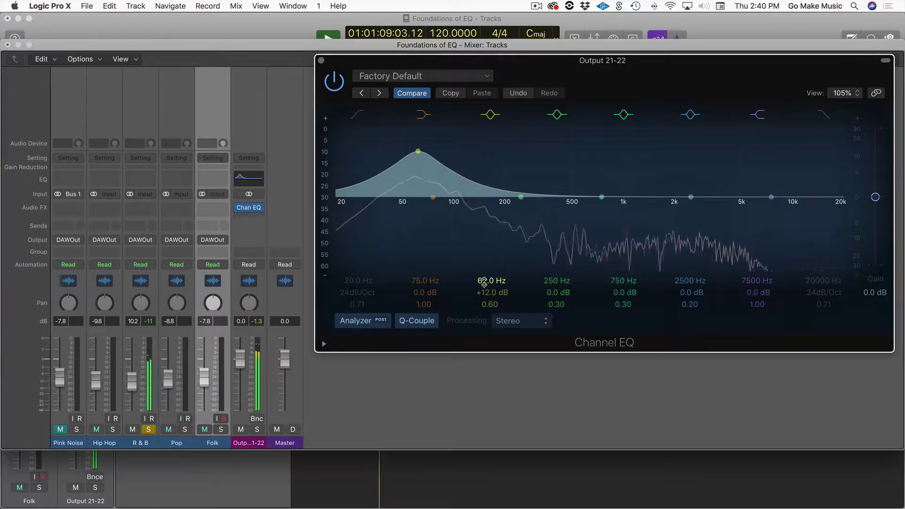
key("space")
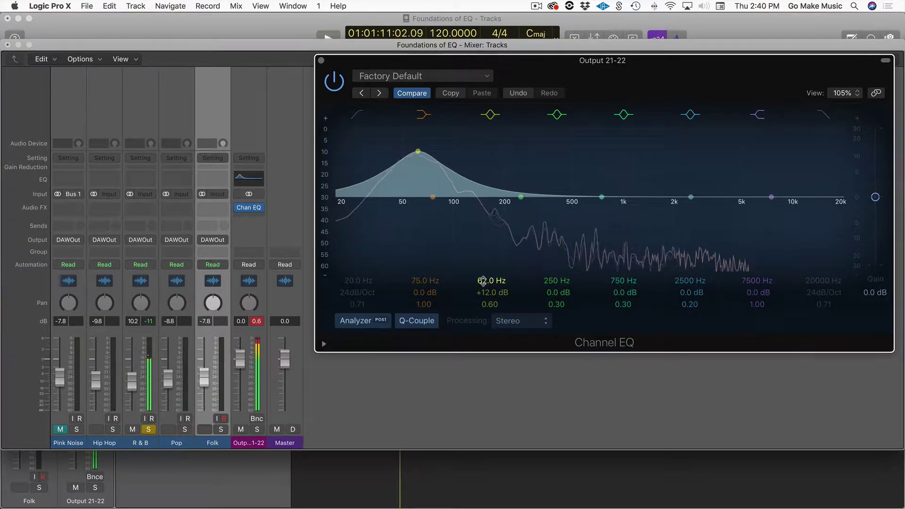
Step: Drop the bell to 31 Hz to audition it, then return it to 61 Hz
double_click(483, 280)
type("31")
key("Return")
key("space")
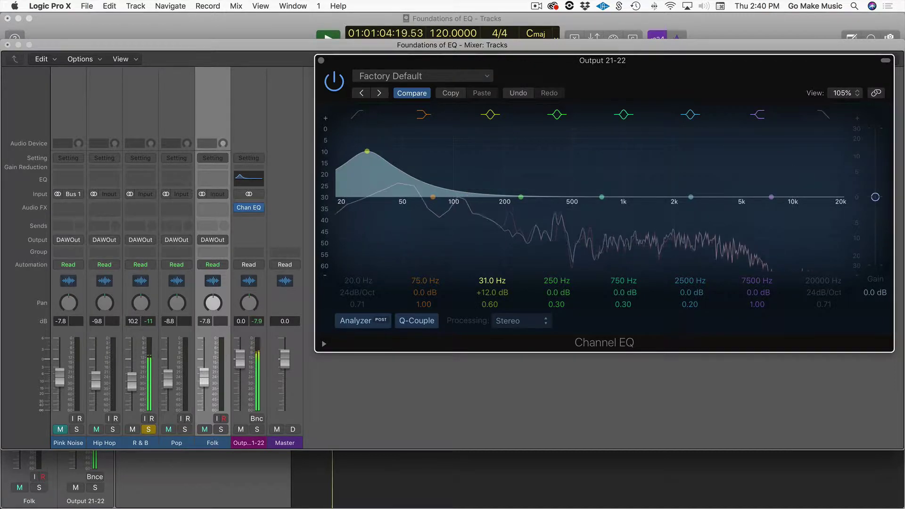
key("space")
double_click(482, 281)
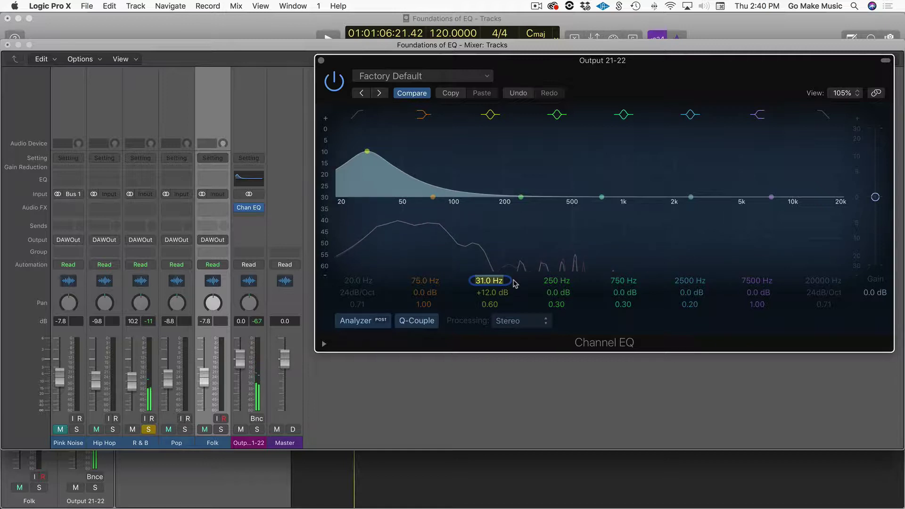
type("61")
key("Return")
key("space")
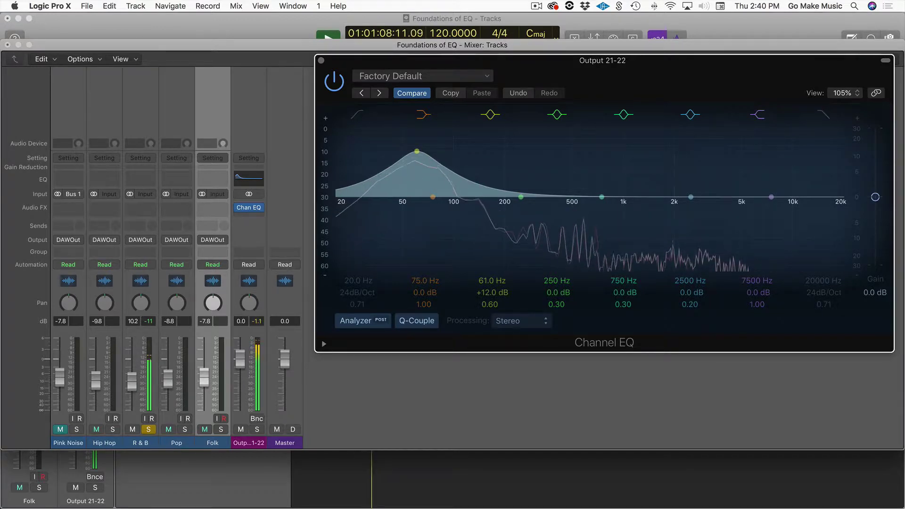
Step: Raise the bell to 125 Hz (shown as 124 Hz) and audition it
double_click(482, 281)
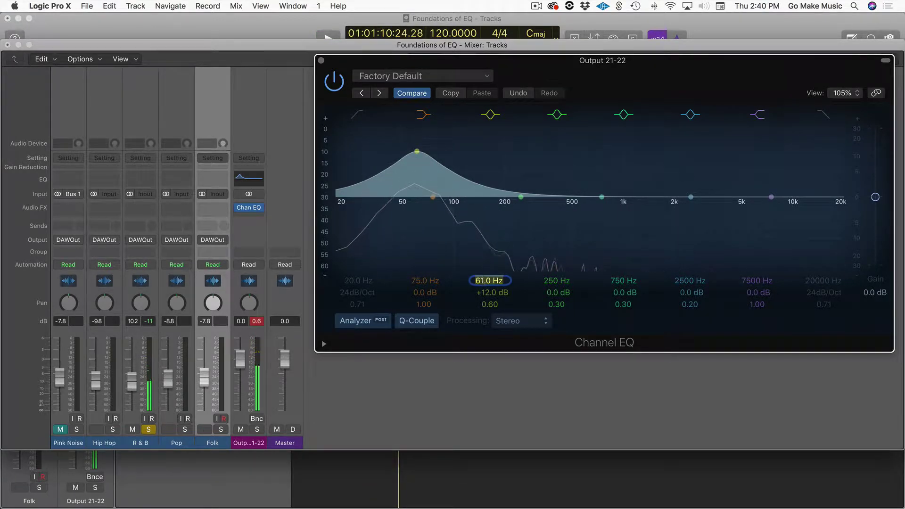
type("125")
key("Return")
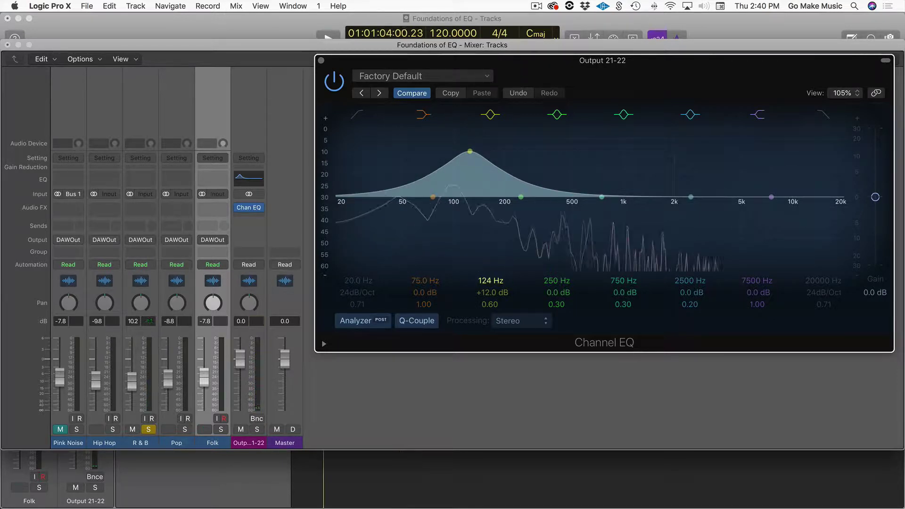
key("space")
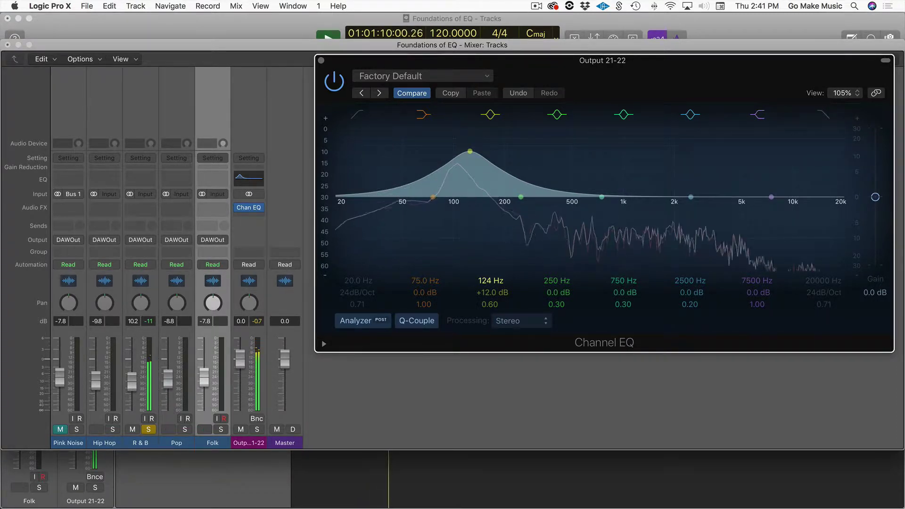
key("space")
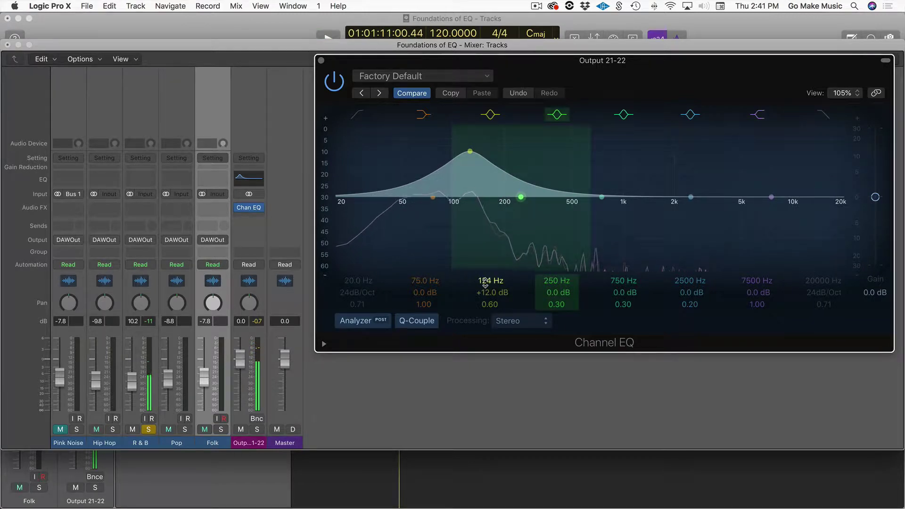
Step: Briefly set the bell back to 61 Hz, then commit it at 124 Hz
double_click(486, 280)
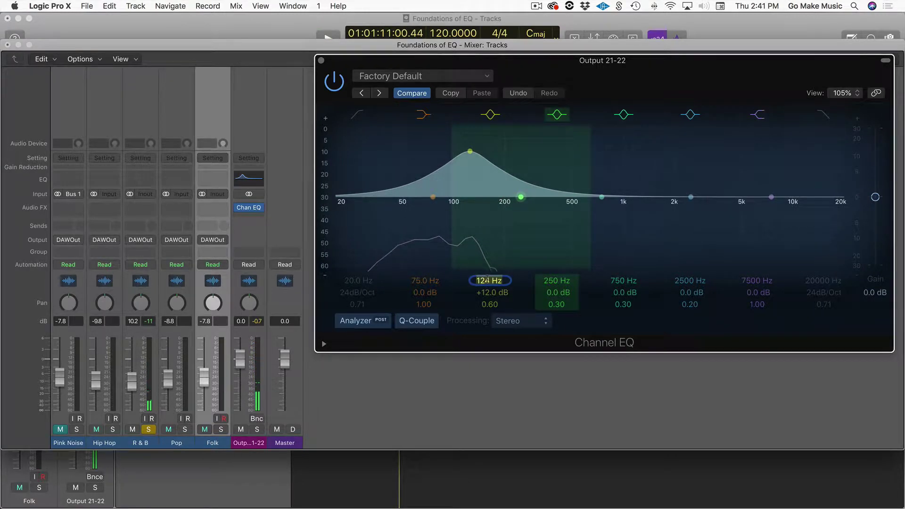
type("61")
key("Return")
key("space")
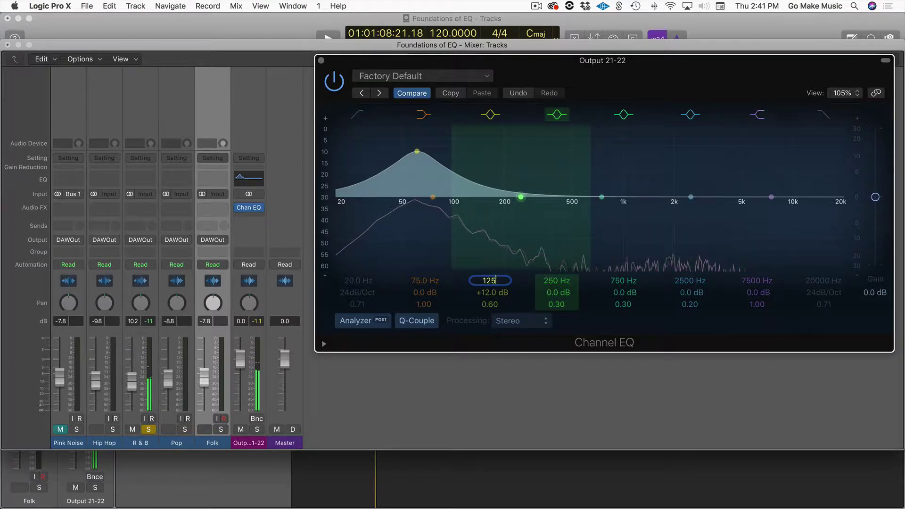
key("Return")
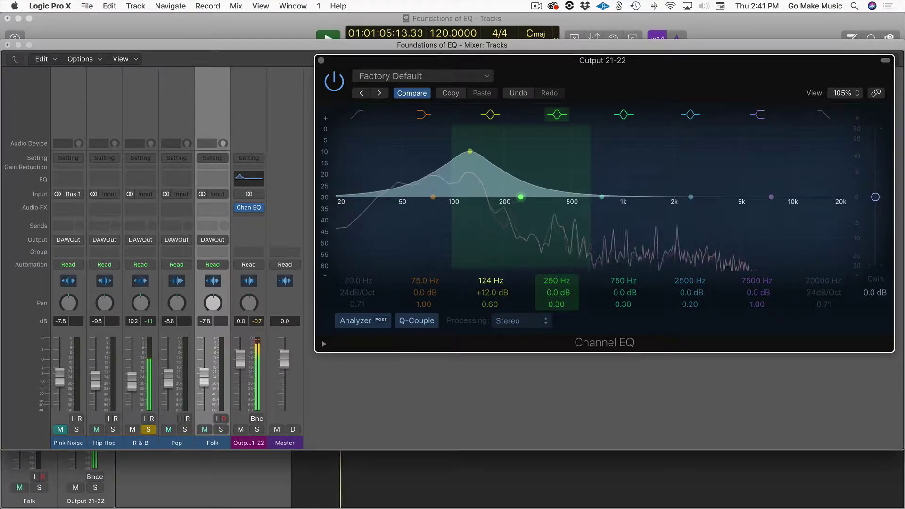
Step: Raise the bell to 250 Hz, then 500 Hz, auditioning the 500 Hz boost
double_click(485, 282)
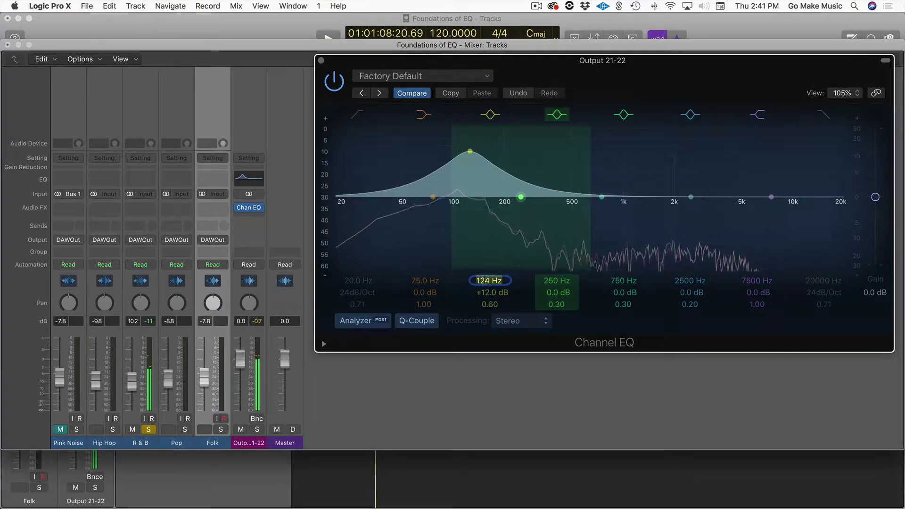
key("Return")
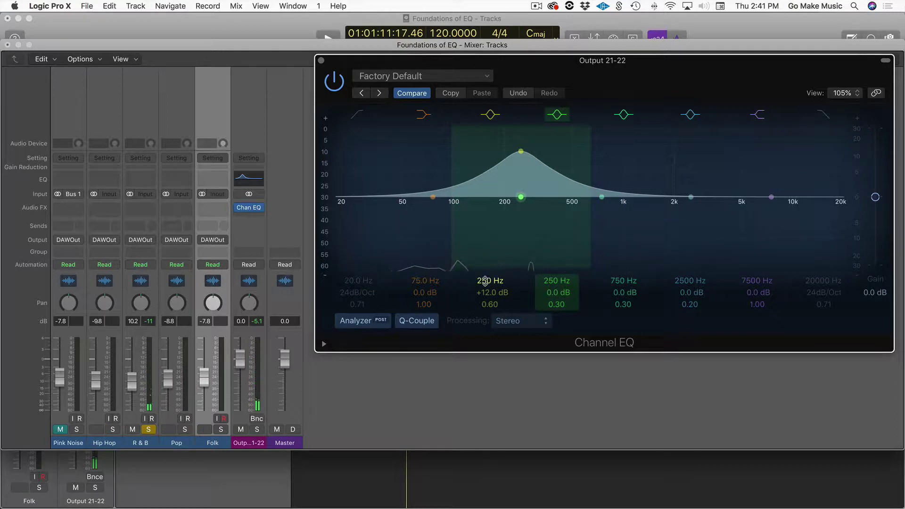
double_click(485, 280)
key("Return")
key("space")
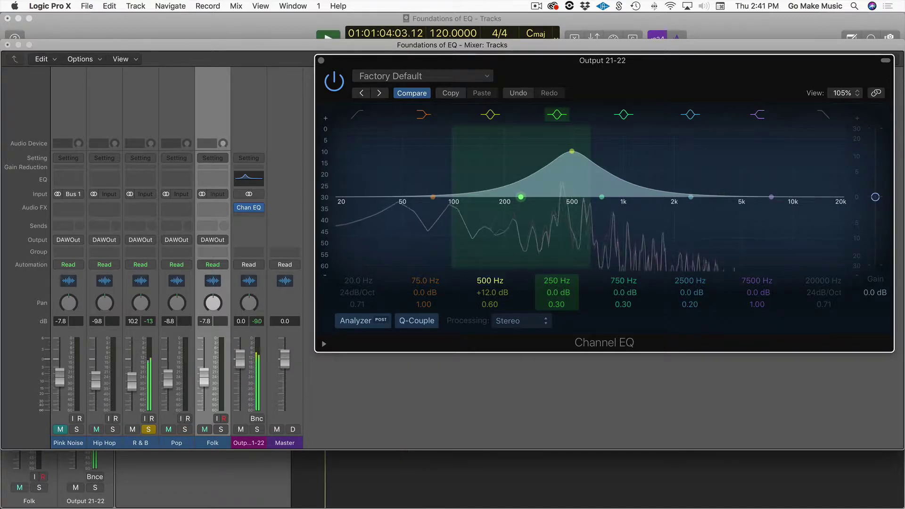
key("space")
double_click(486, 281)
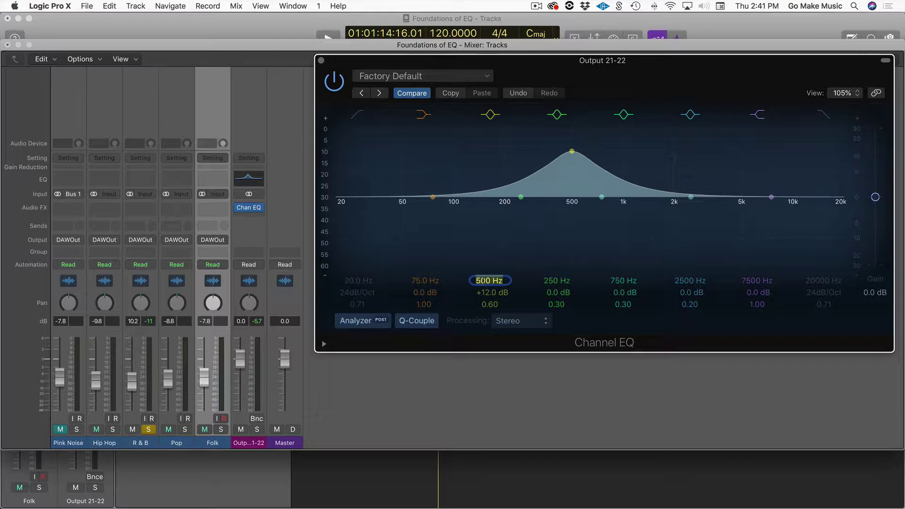
Step: Move the bell to 1000 Hz, resume playback, then raise it to 2000 Hz
type("1000")
key("Return")
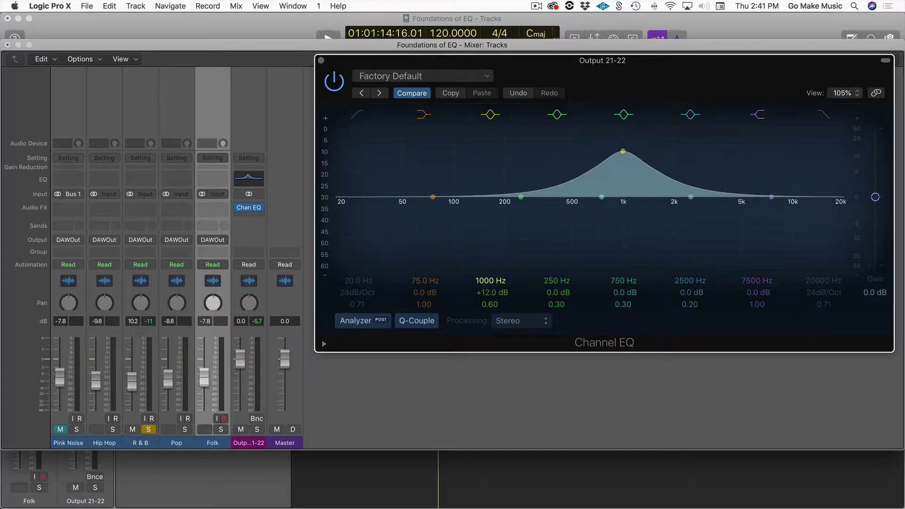
key("space")
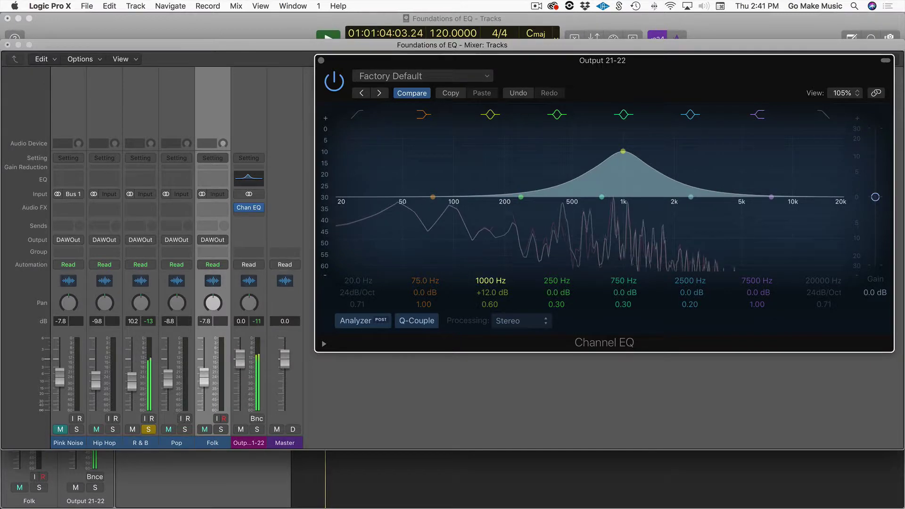
double_click(486, 281)
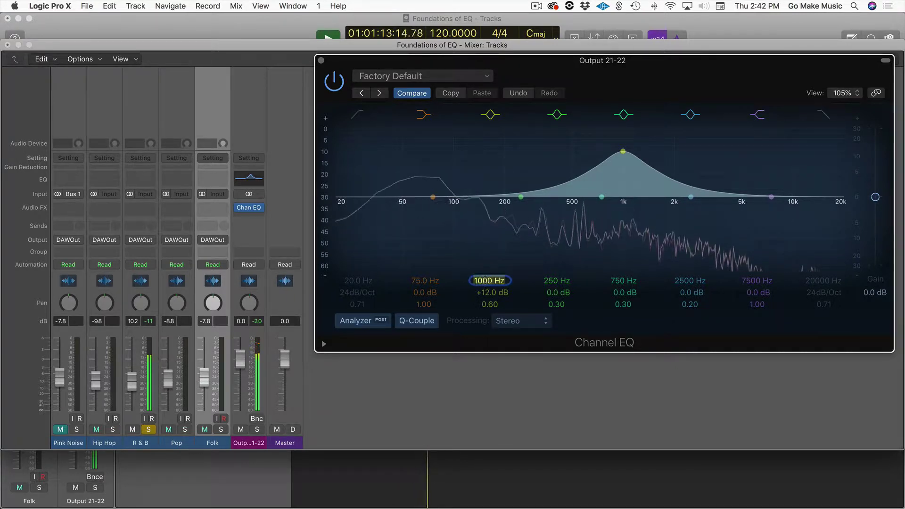
type("2000")
key("Return")
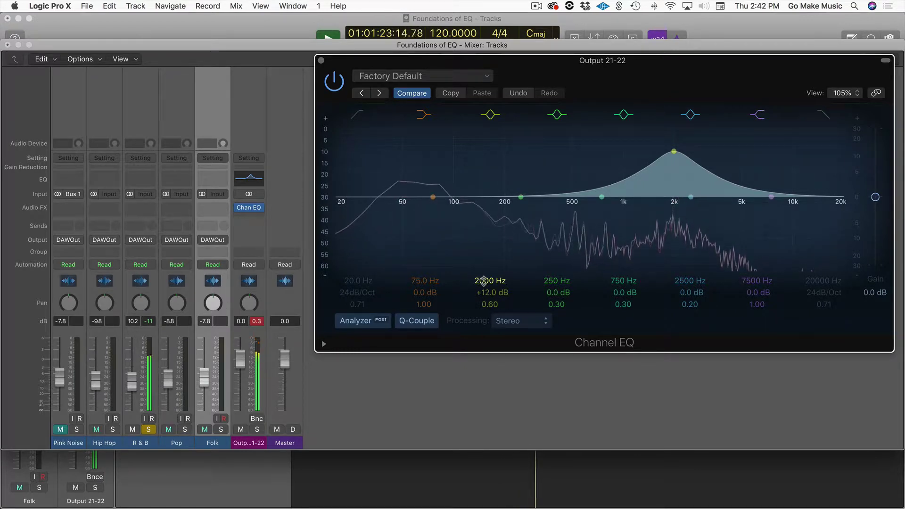
Step: Continue the bell through 4000 and 7900 Hz up to 16000 Hz (15800 Hz)
left_click(482, 281)
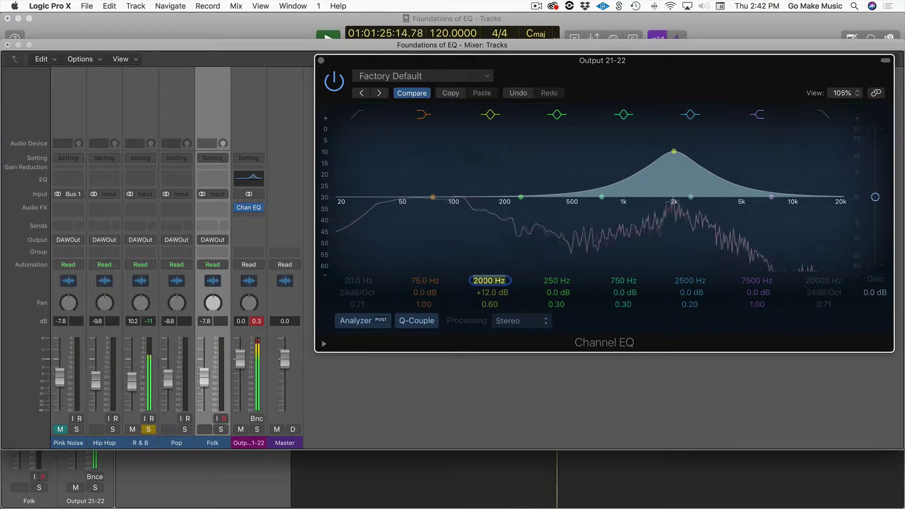
type("4000")
key("Return")
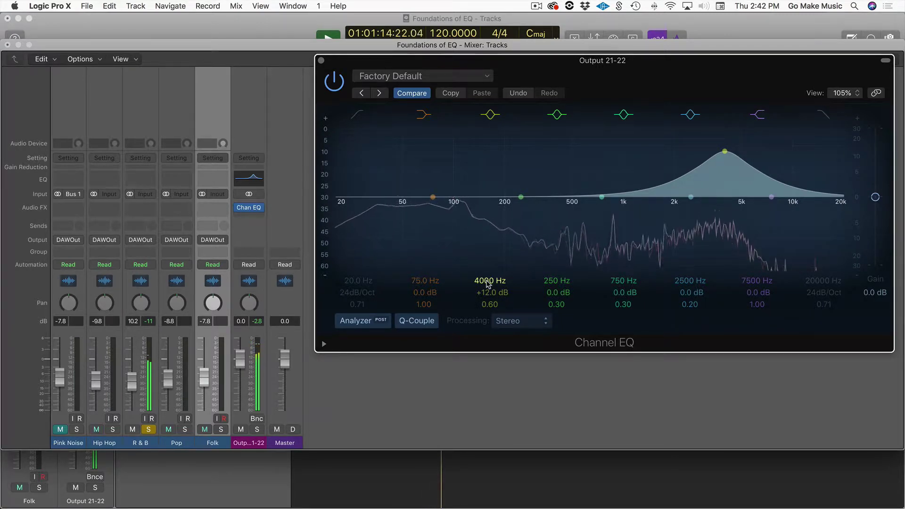
double_click(486, 281)
type("7900")
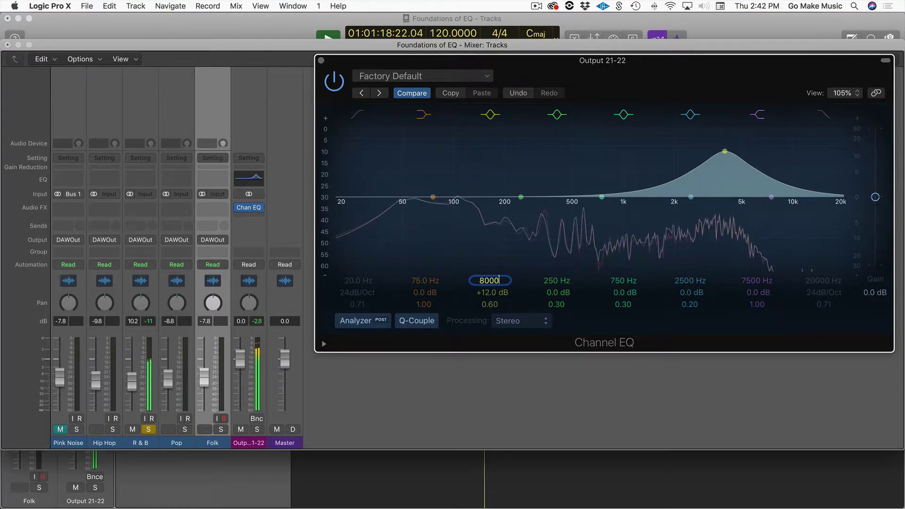
key("Return")
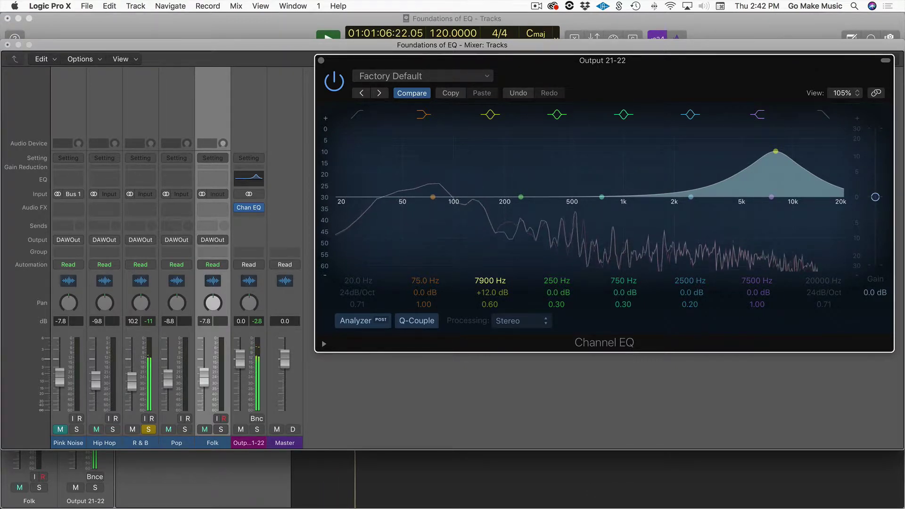
key("space")
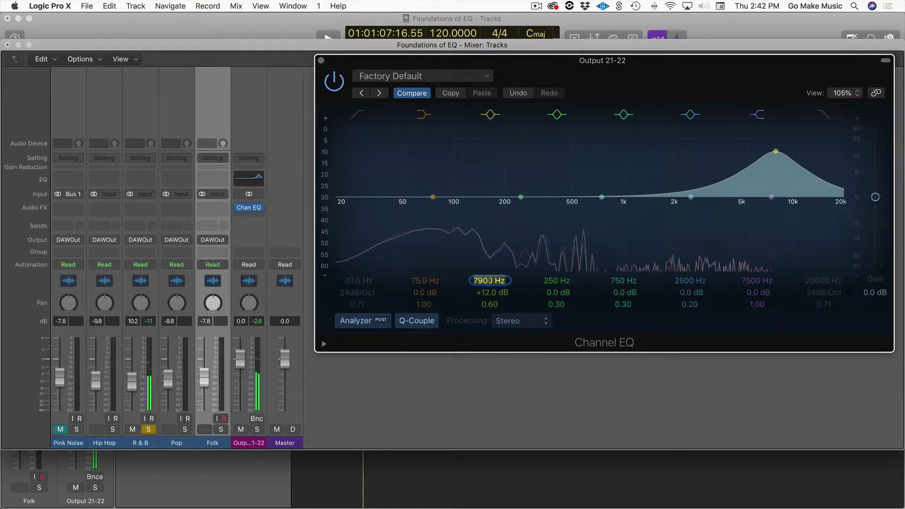
type("16000")
key("Return")
key("space")
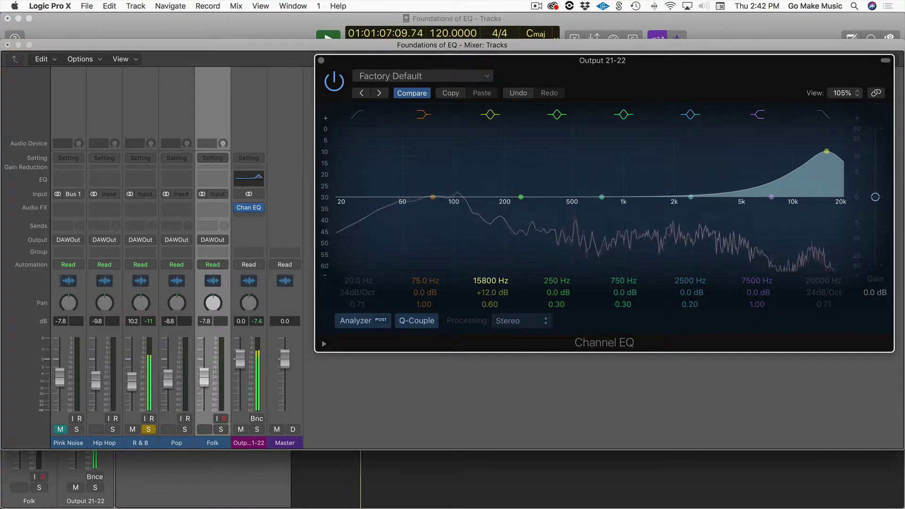
Step: Compare the bell off and on, then switch the solo from R&B to Pop
left_click(490, 114)
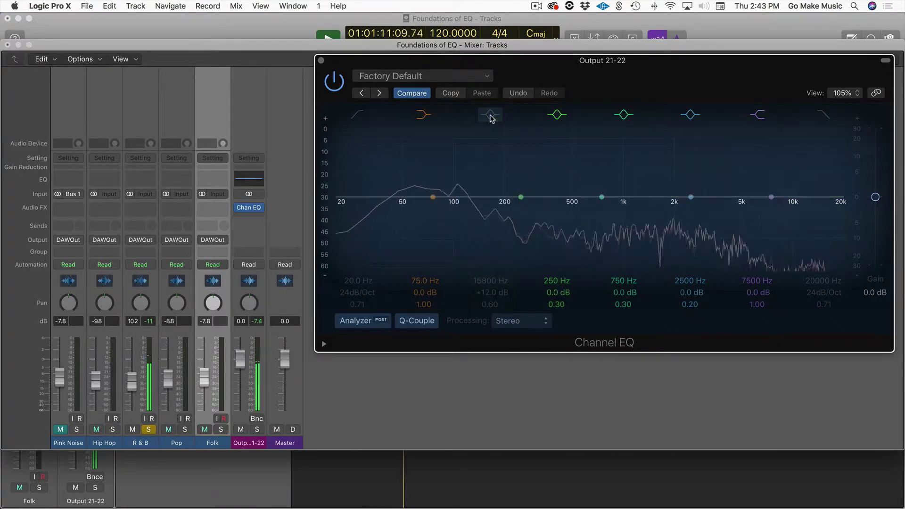
left_click(491, 115)
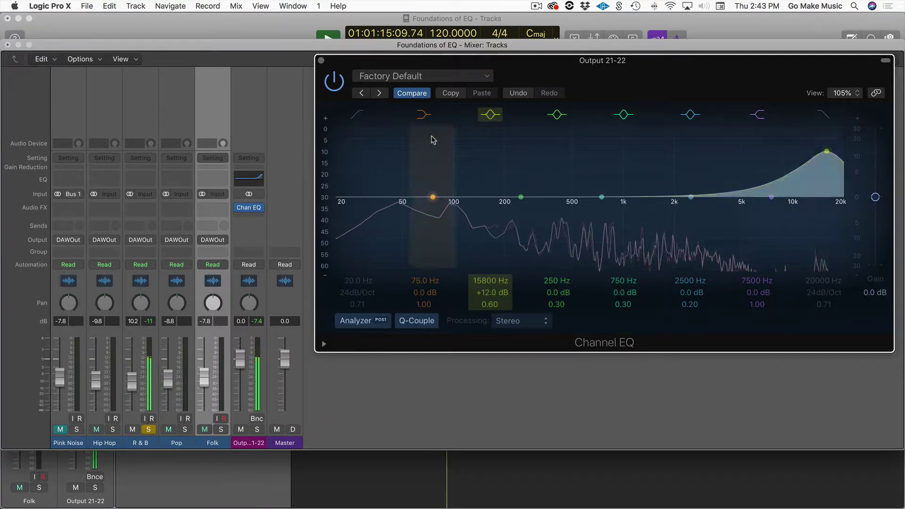
left_click(148, 429)
left_click(184, 428)
Step: Move the bell to 31 Hz, play Pop, and compare the boost bypassed and active
double_click(486, 281)
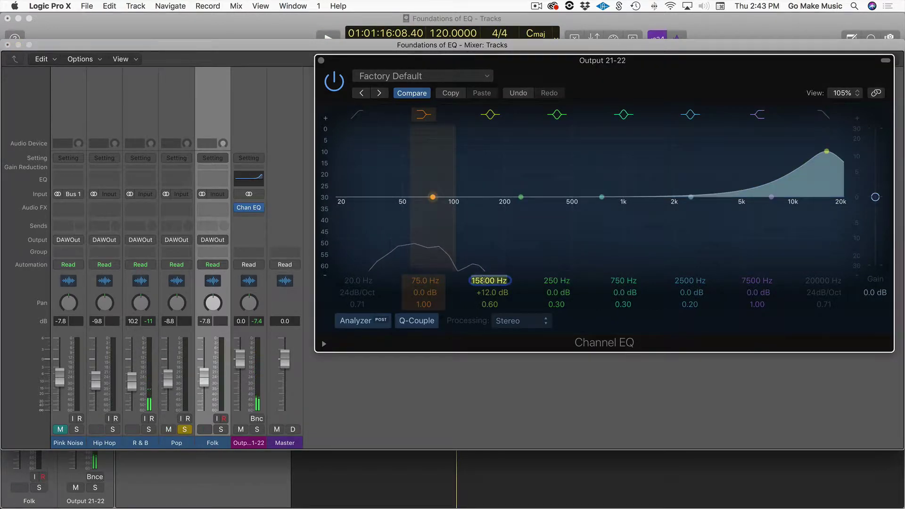
type("31")
key("Return")
key("space")
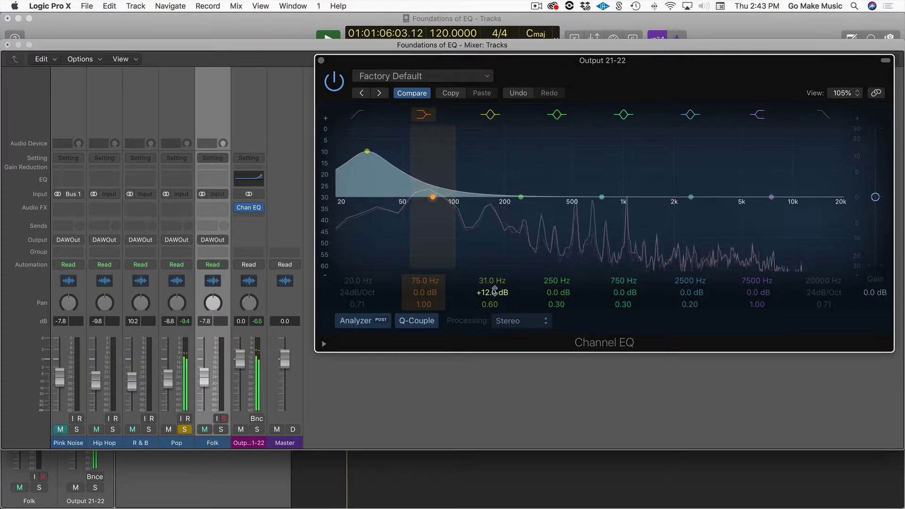
left_click(492, 116)
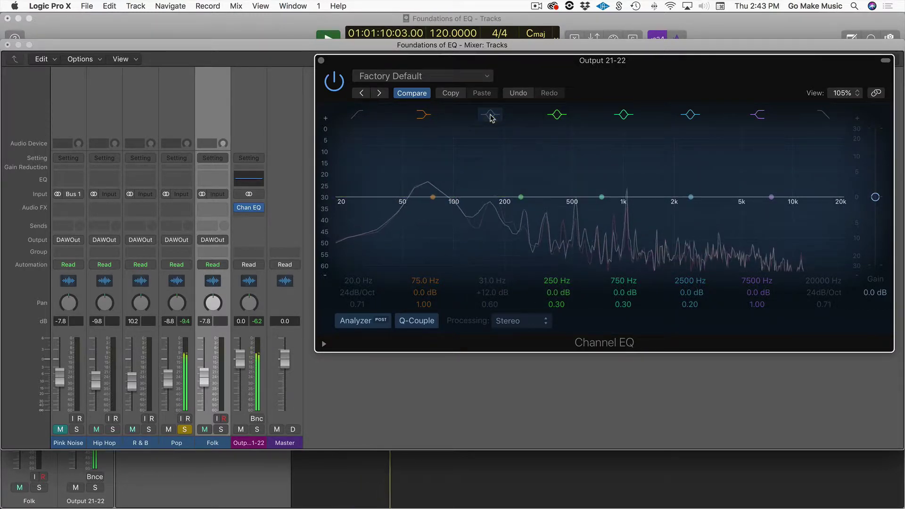
left_click(492, 116)
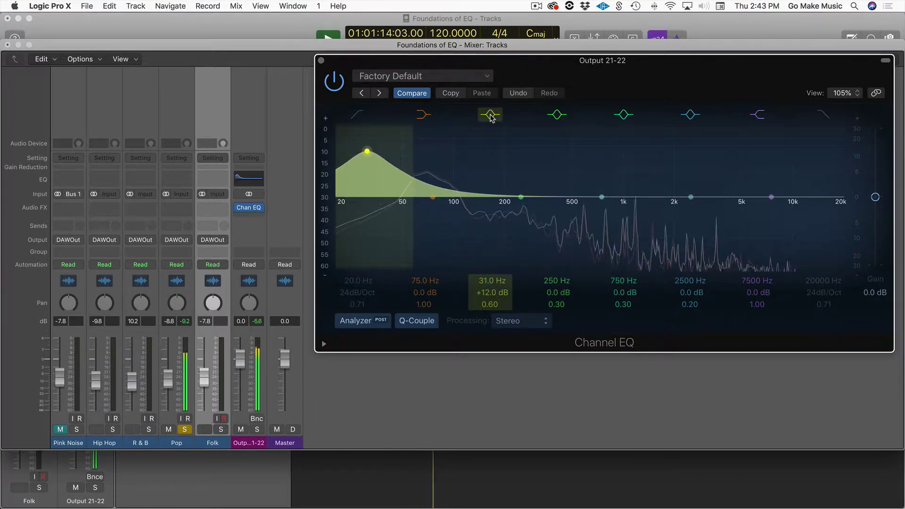
Step: Move the bell on the Pop mix to 62 Hz, then 124 Hz, auditioning each
double_click(480, 281)
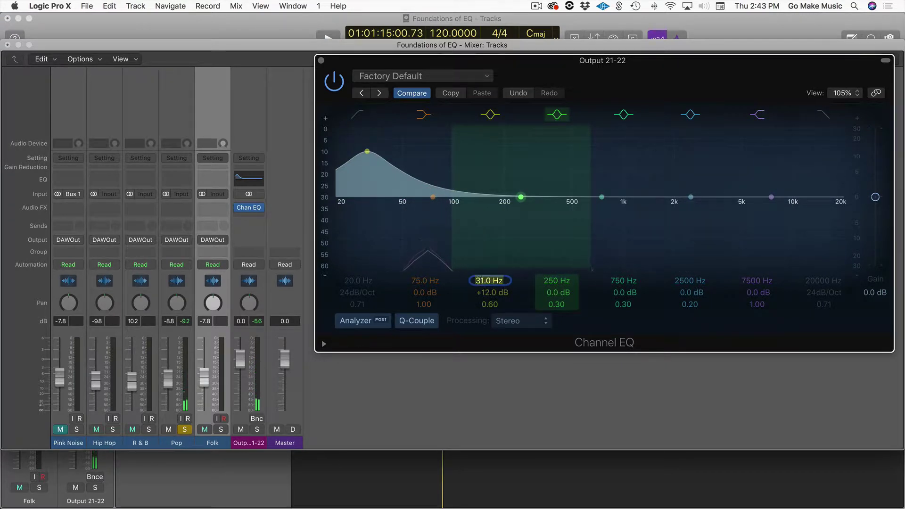
type("62")
key("Return")
key("space")
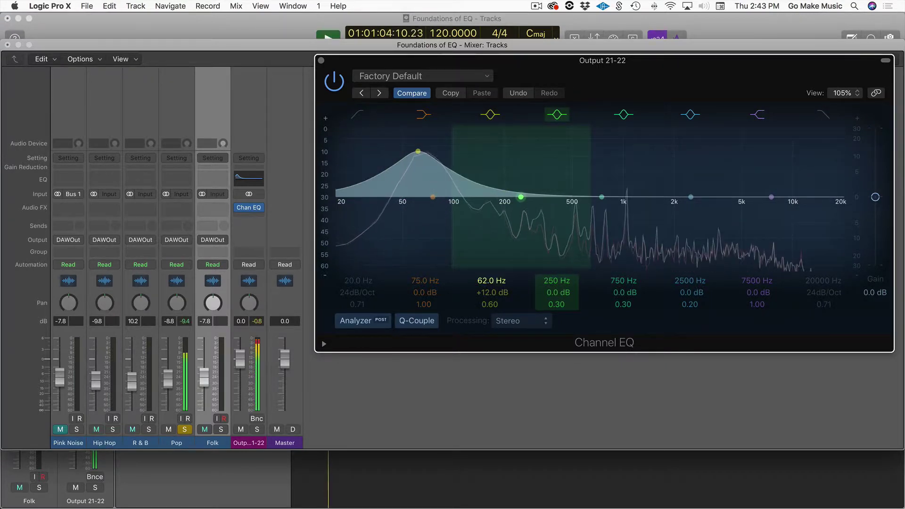
left_click(482, 281)
type("124")
key("Return")
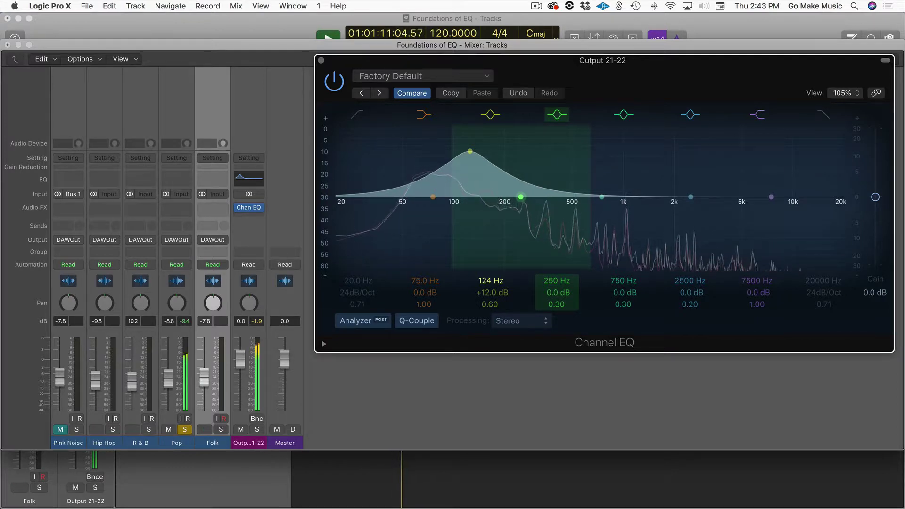
key("space")
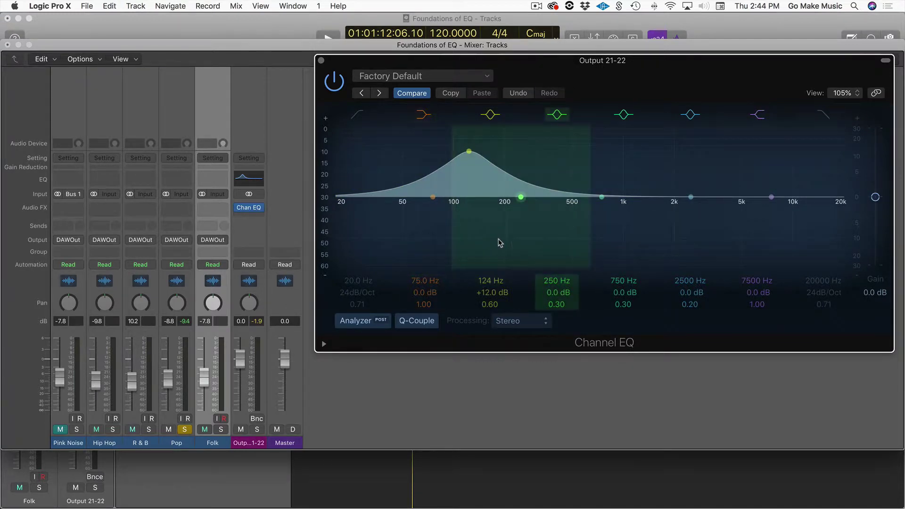
key("space")
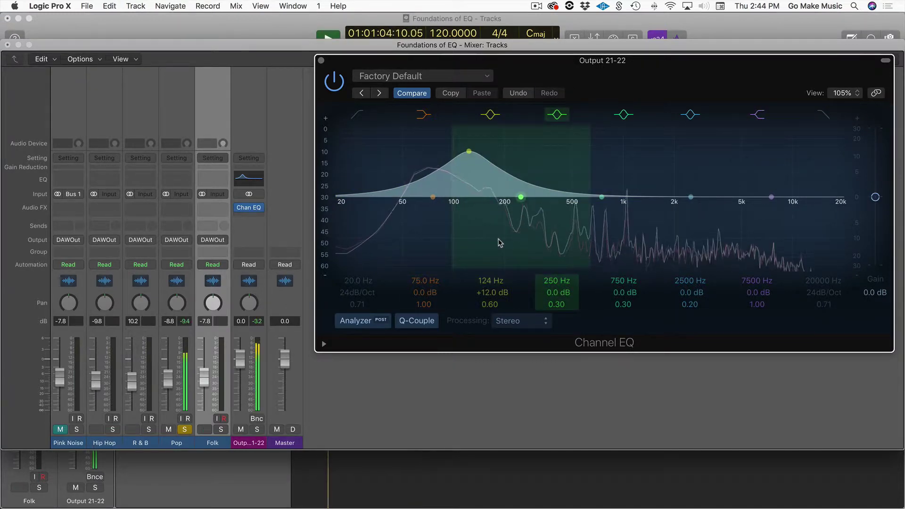
Step: Step the bell through 250 and 500 Hz to 1000 Hz, then play it
double_click(485, 281)
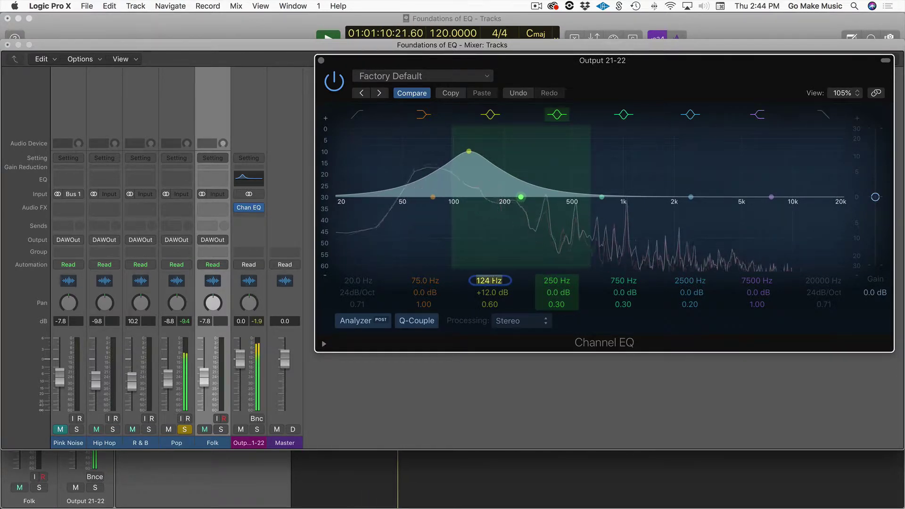
type("250")
key("Return")
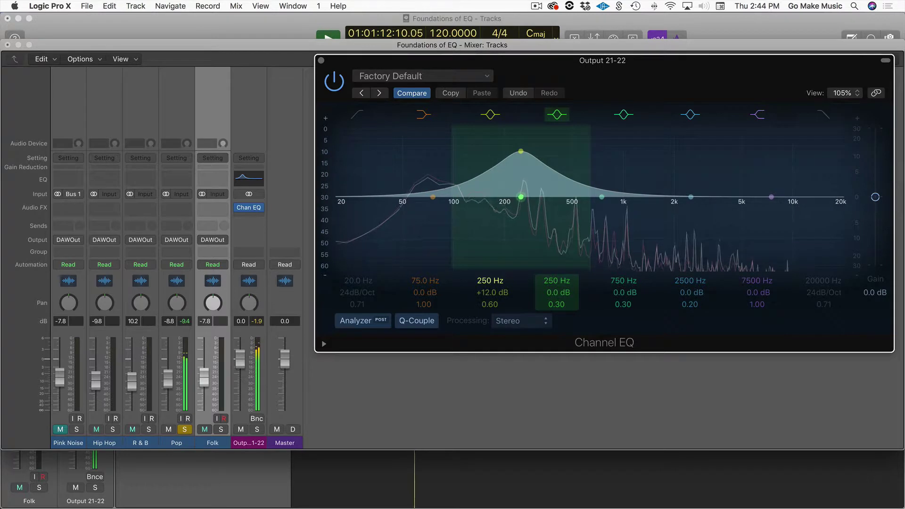
double_click(485, 282)
type("500")
key("Return")
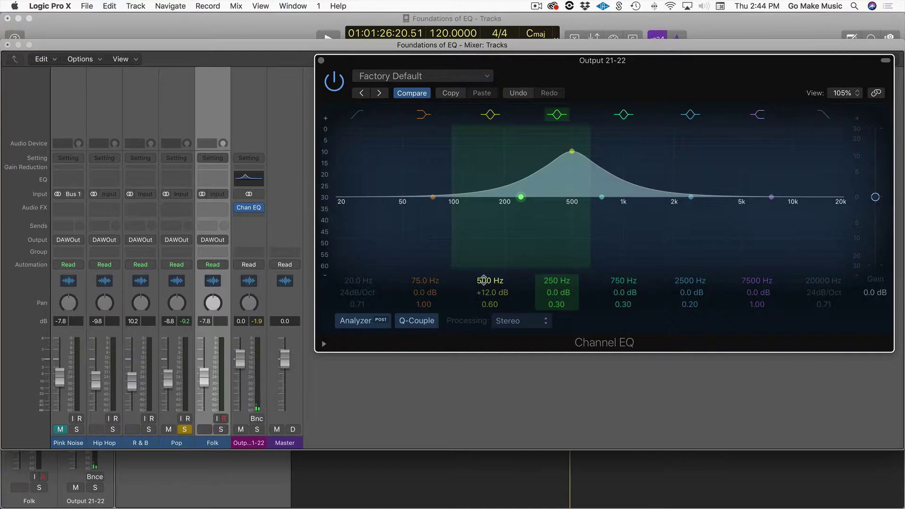
double_click(483, 280)
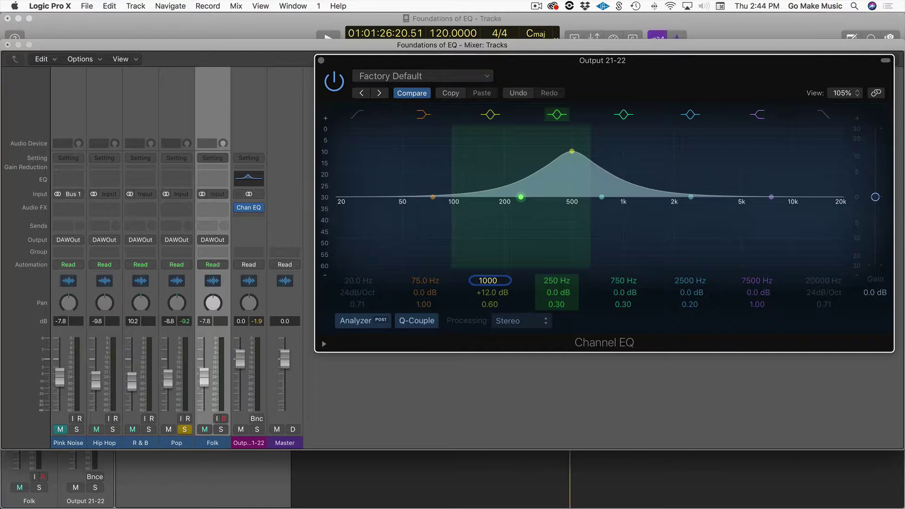
type("1000")
key("Return")
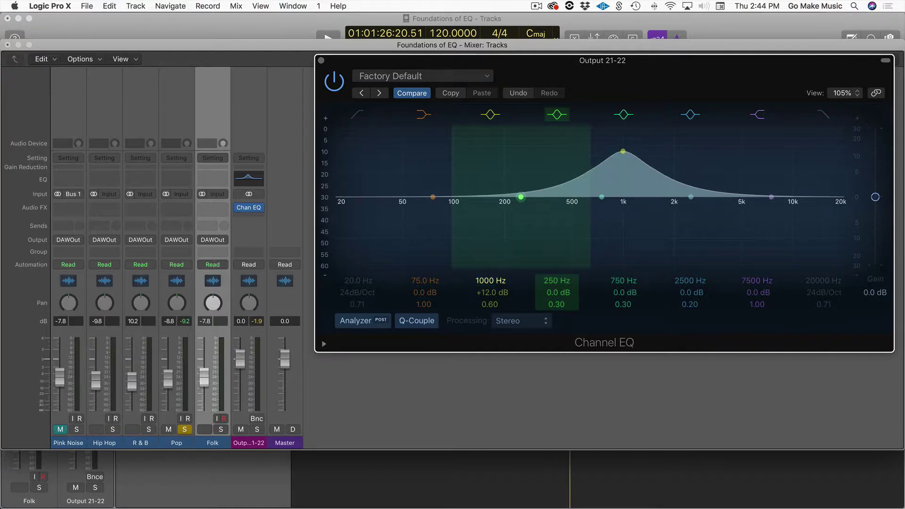
key("space")
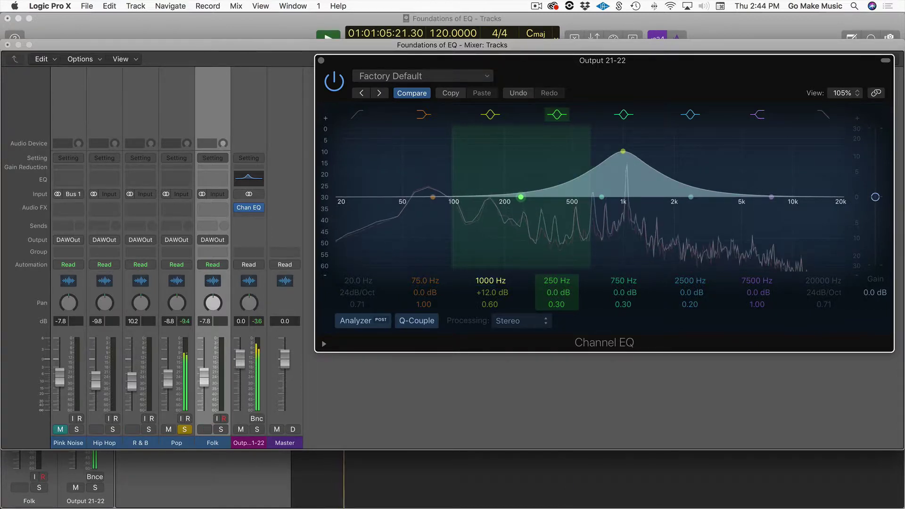
Step: Move the bell to 2000 Hz, then 4000 Hz, auditioning each boost
double_click(483, 281)
type("2000")
key("Return")
key("space")
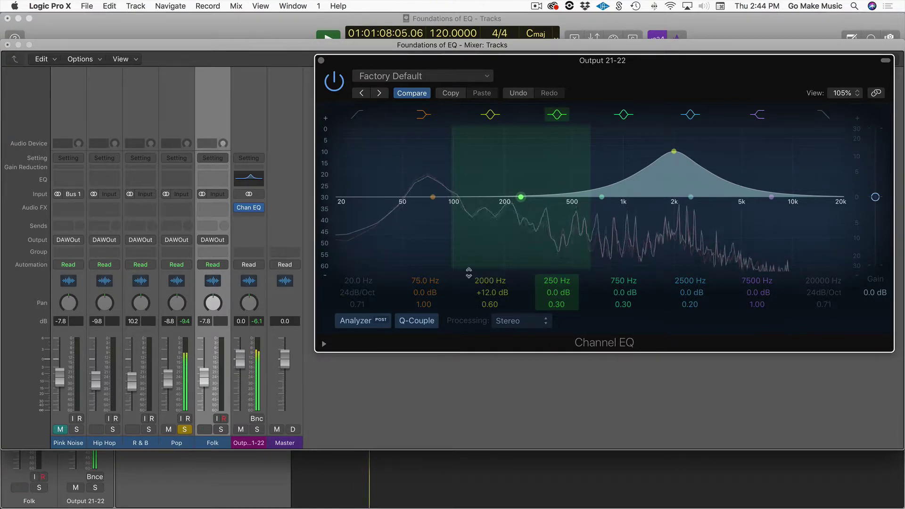
key("space")
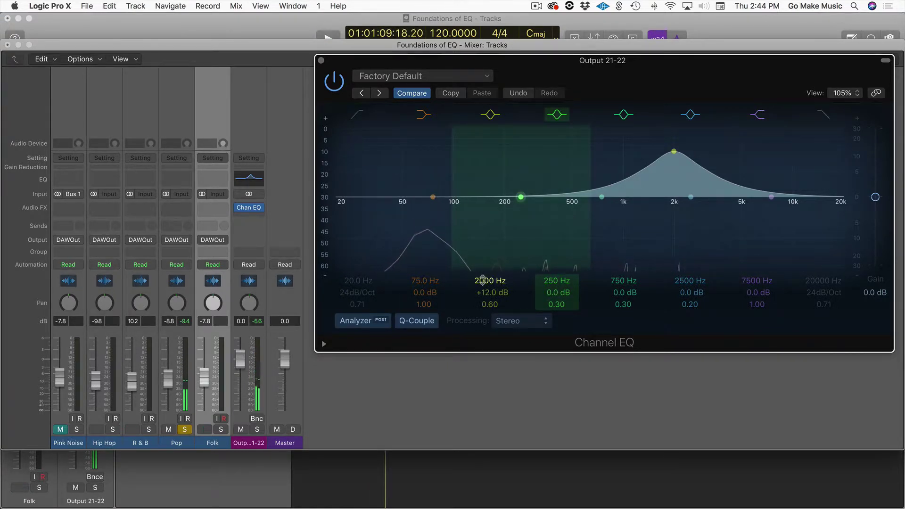
double_click(483, 280)
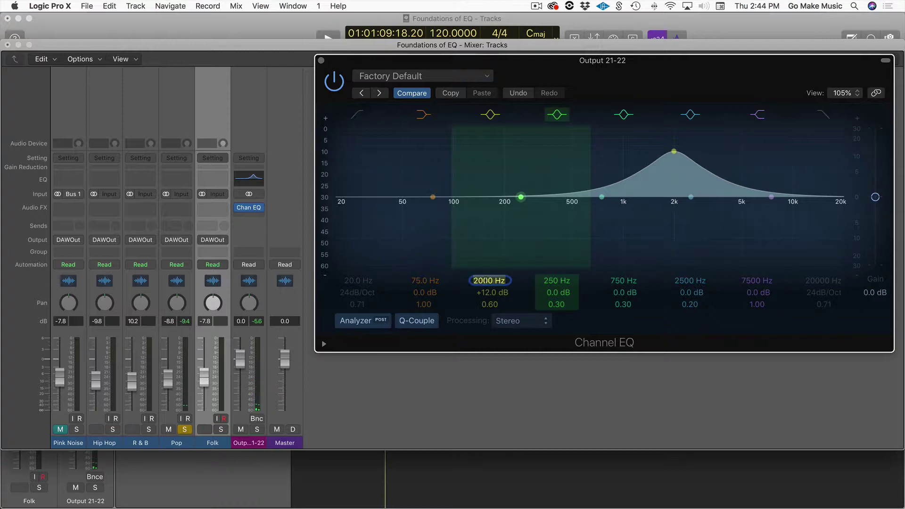
type("4000")
key("Return")
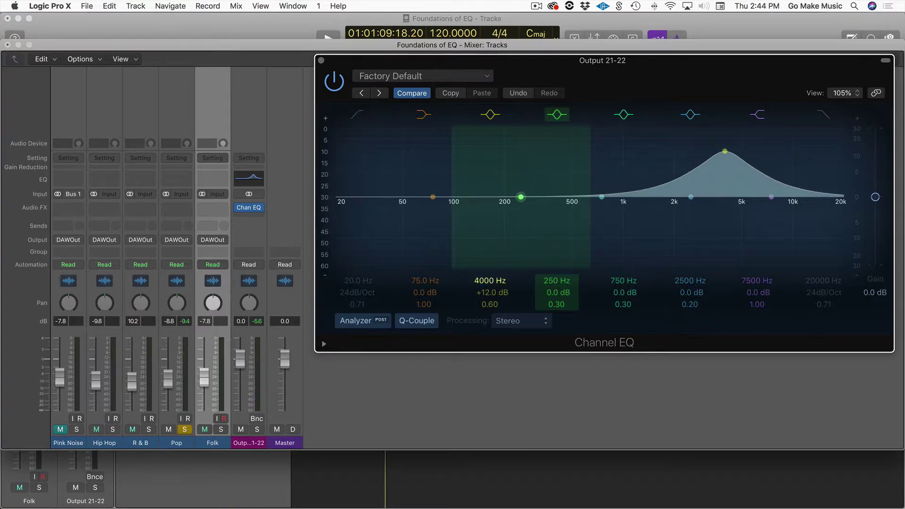
key("space")
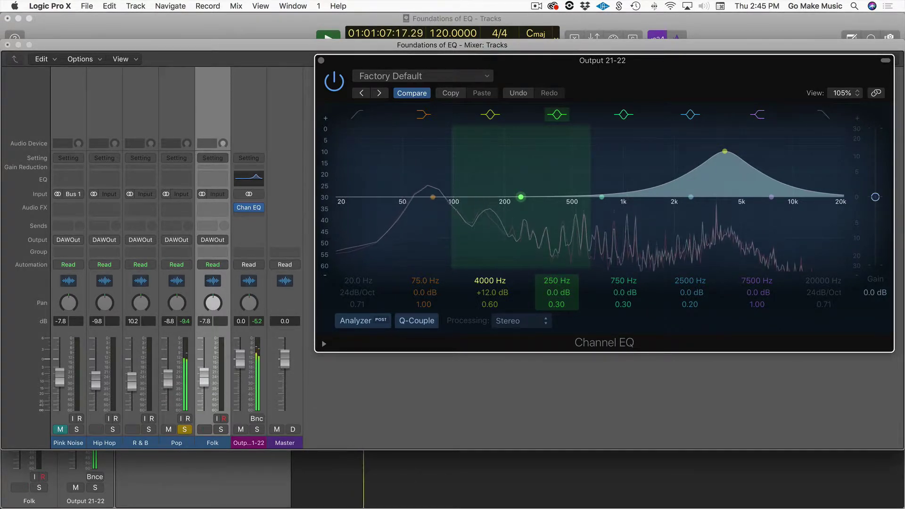
key("space")
Step: Push the bell to 7900 Hz, then 16000 Hz (15800 Hz), auditioning both
double_click(481, 281)
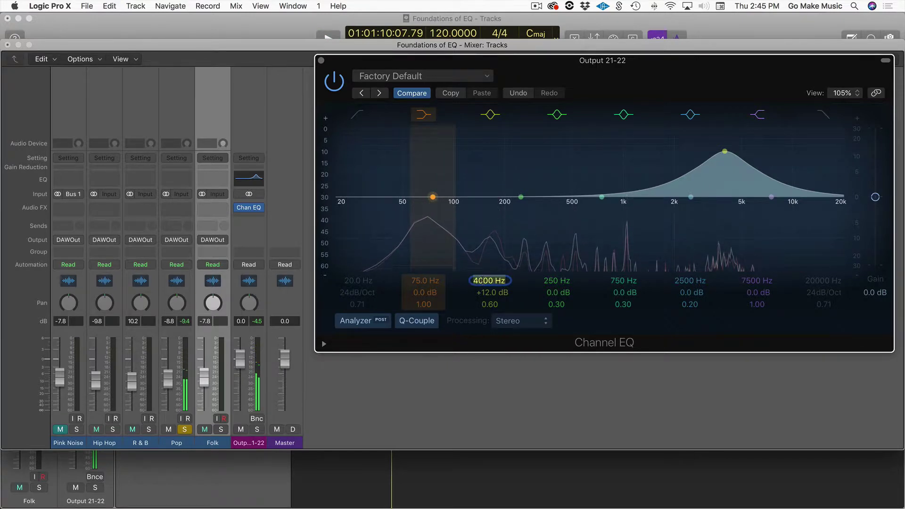
type("7900")
key("Return")
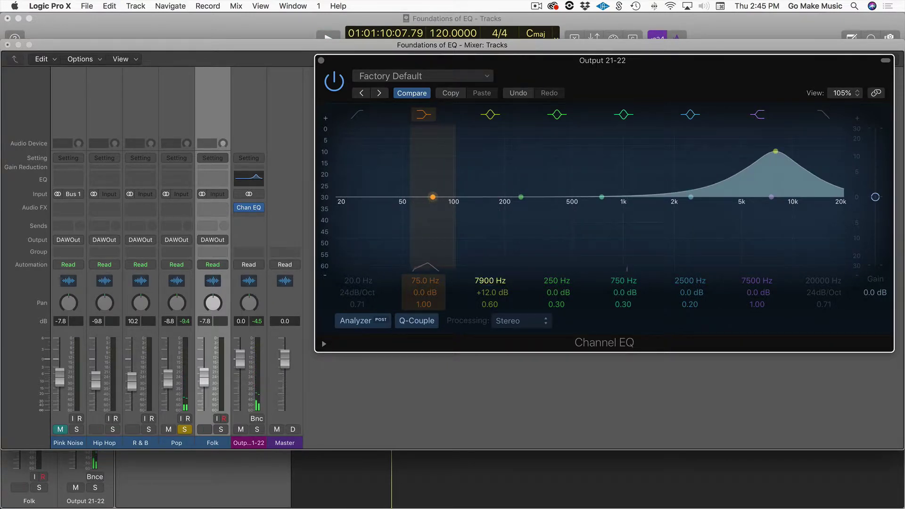
key("space")
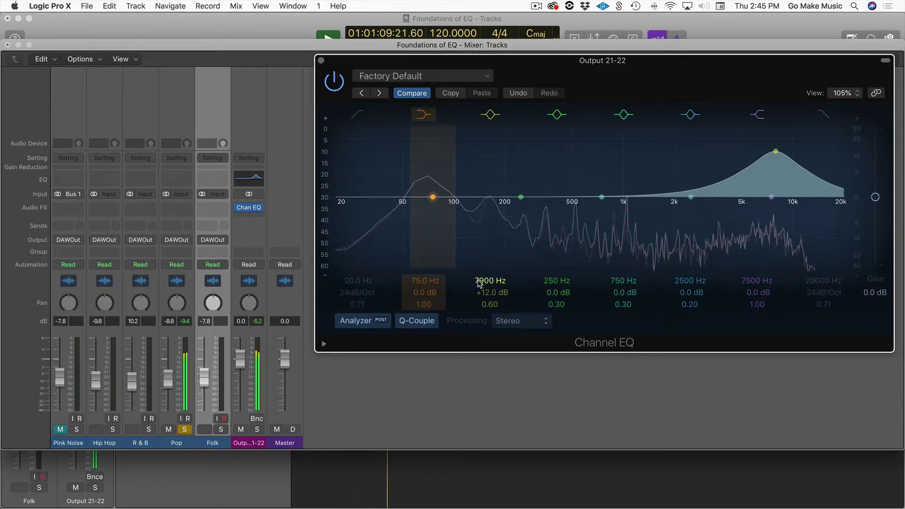
key("space")
double_click(479, 281)
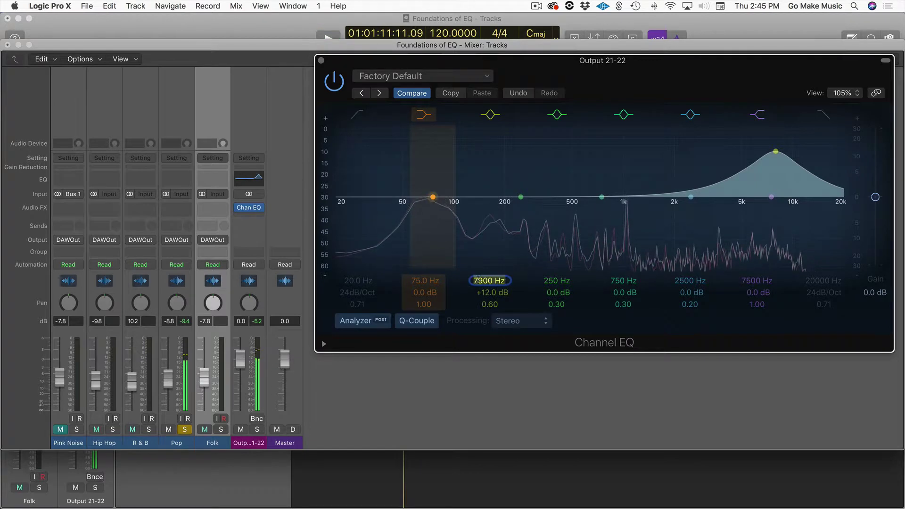
type("16000")
key("Return")
key("space")
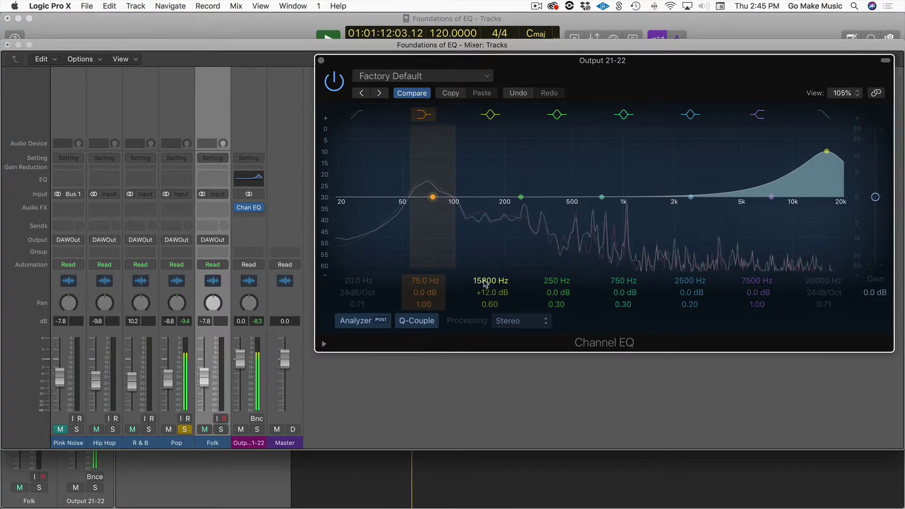
Step: Solo Folk instead of Pop, drop the bell to 31 Hz, and compare it bypassed and active
left_click(184, 430)
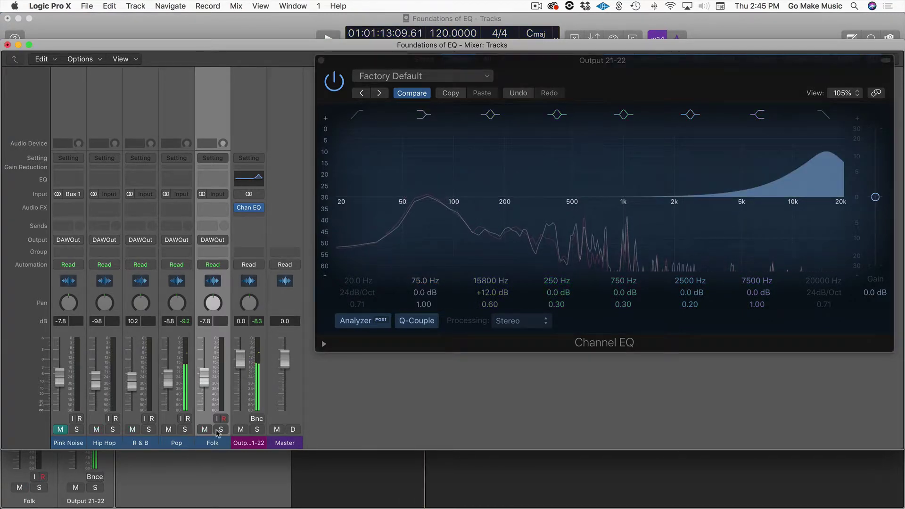
left_click(221, 429)
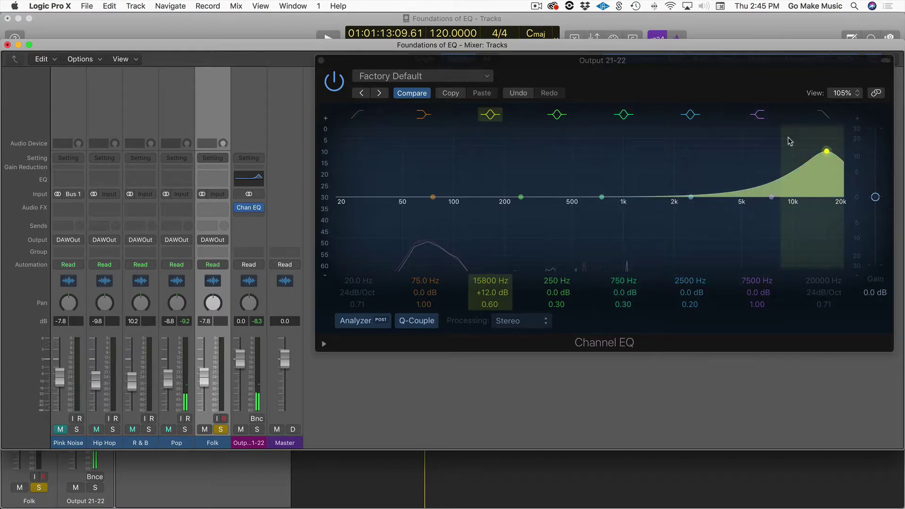
double_click(475, 279)
type("31")
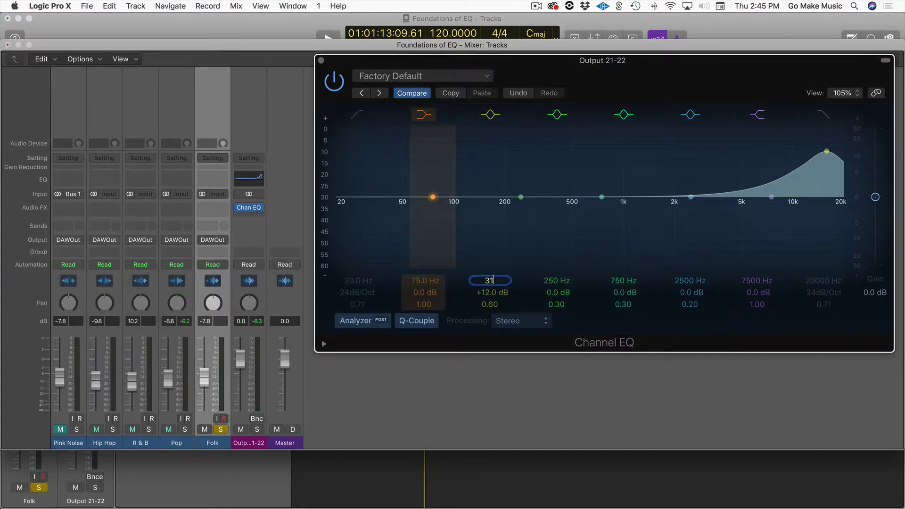
key("Return")
key("space")
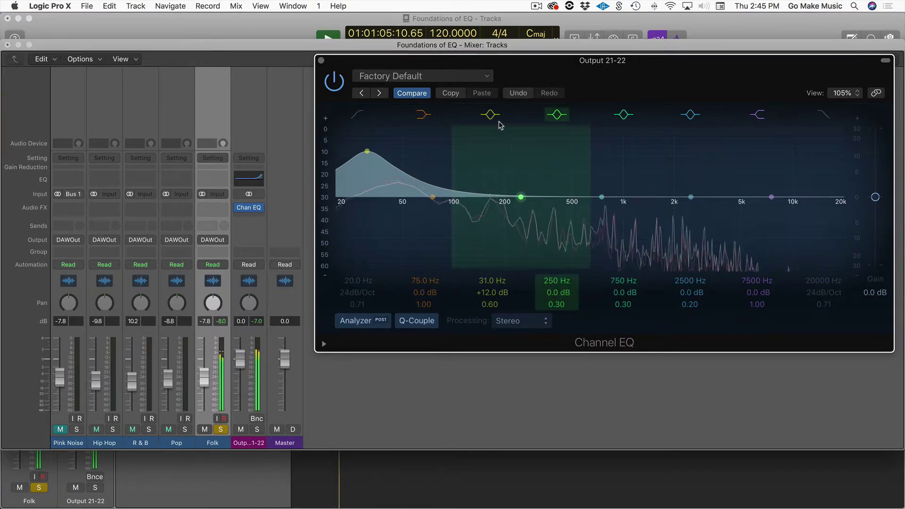
left_click(490, 118)
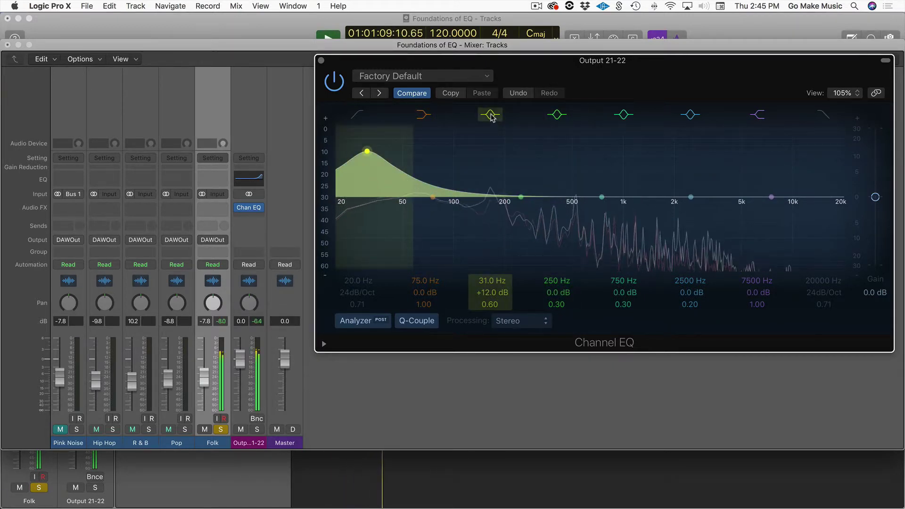
left_click(491, 115)
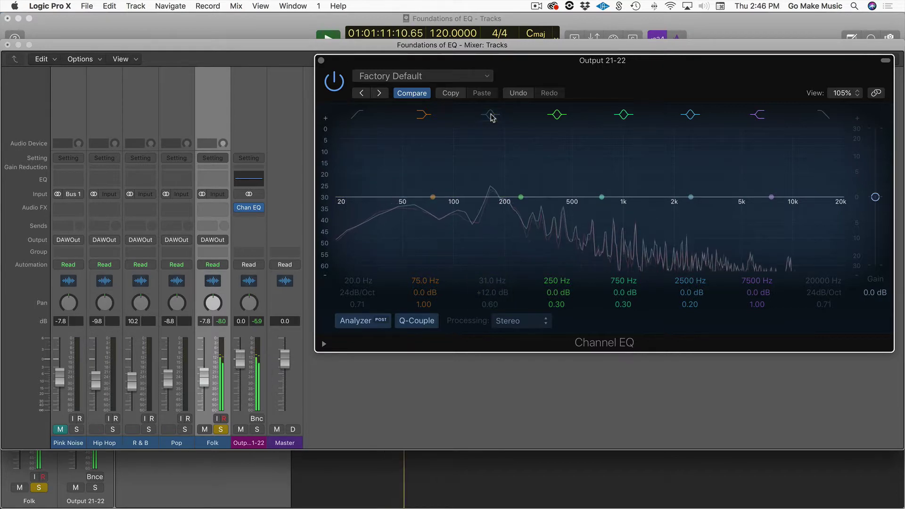
left_click(491, 116)
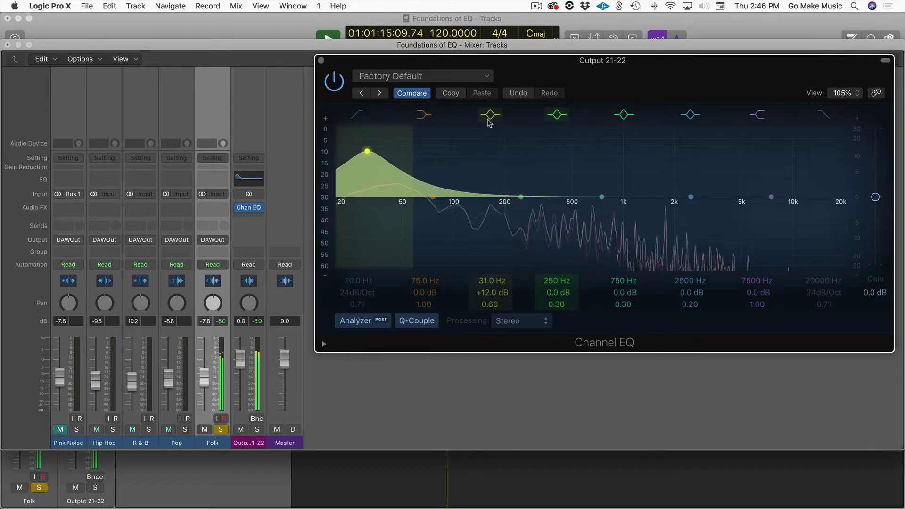
key("space")
Step: Raise the bell to 62 Hz, then 124 Hz, comparing the 124 Hz boost off and on
double_click(478, 280)
type("62")
key("Return")
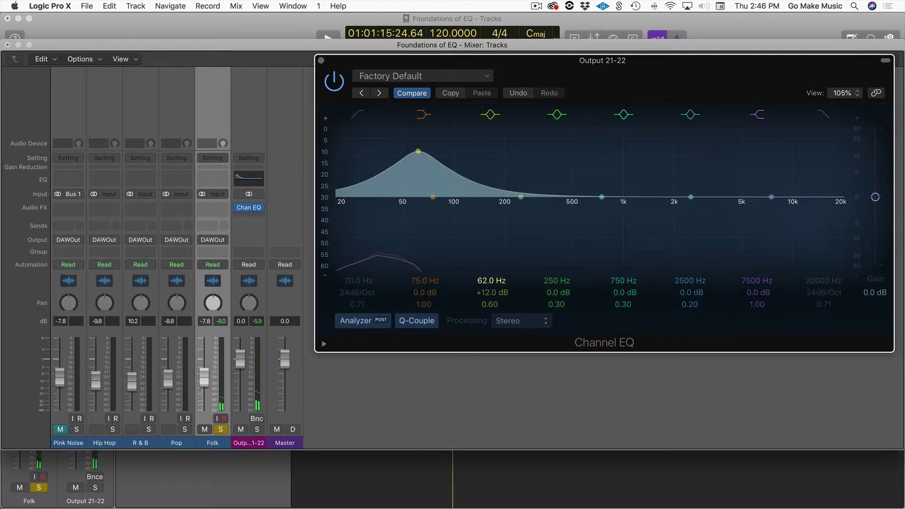
key("space")
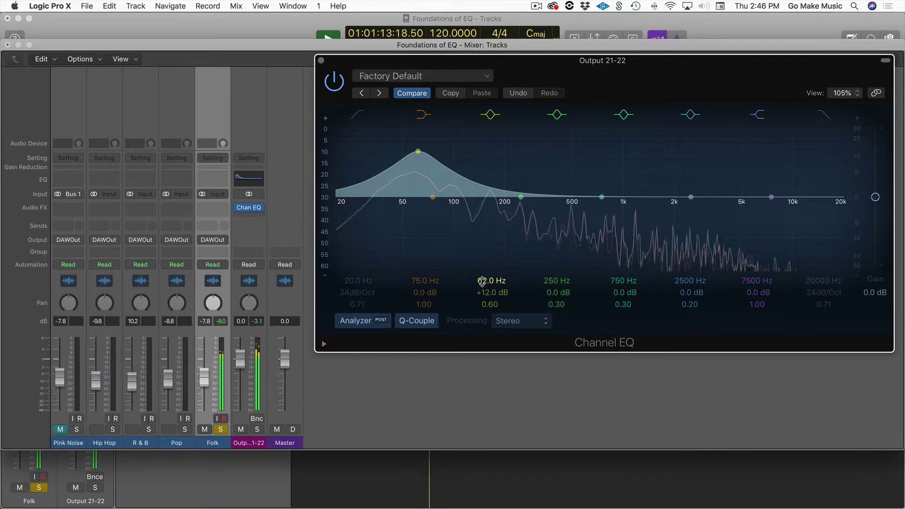
double_click(482, 281)
type("124")
key("Return")
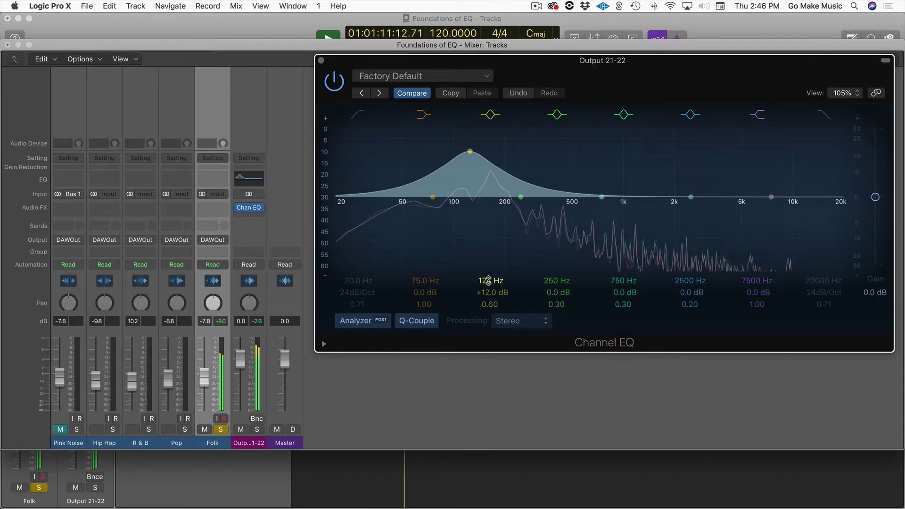
key("space")
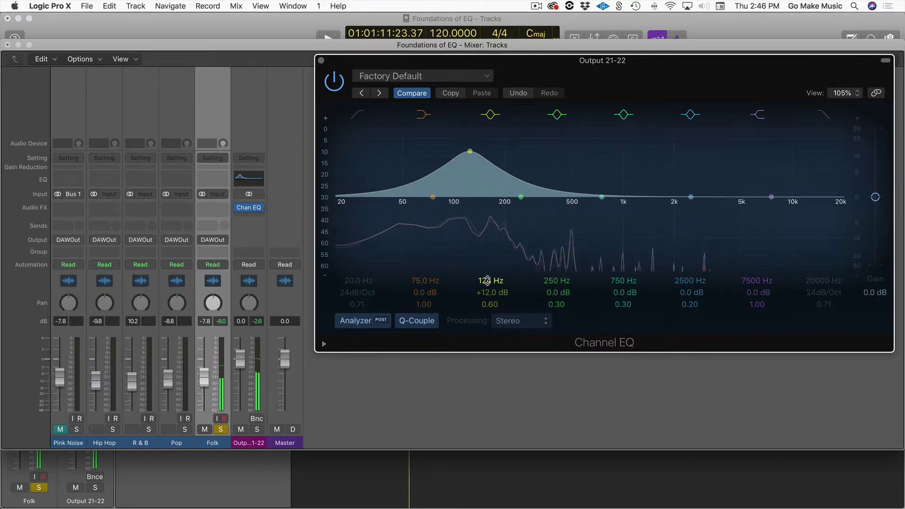
key("space")
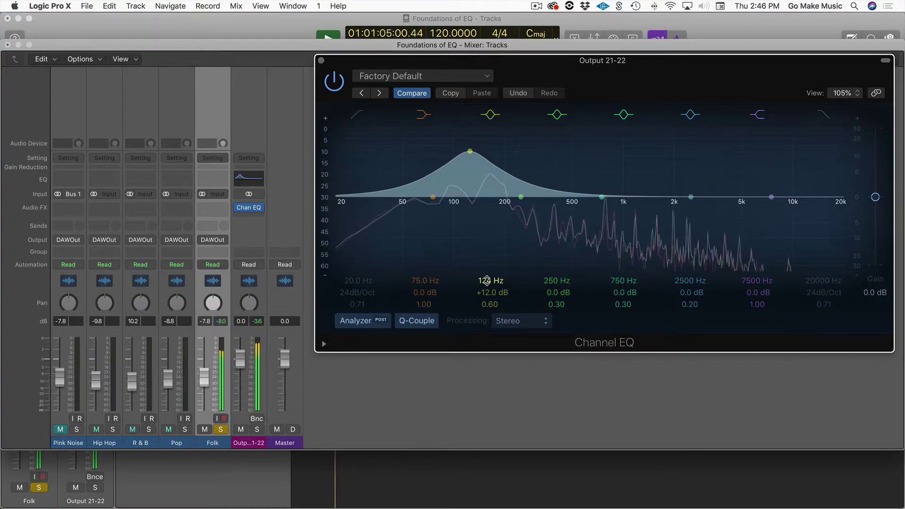
left_click(490, 115)
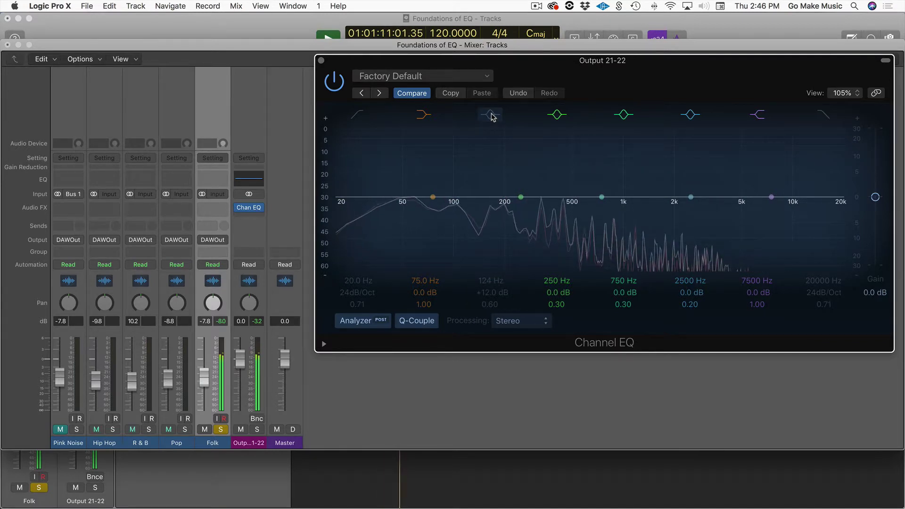
left_click(492, 116)
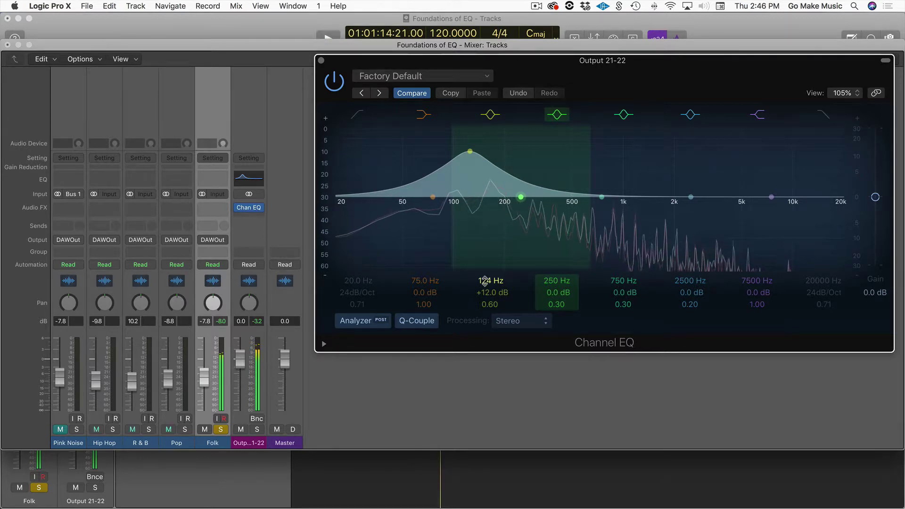
Step: Move the bell to 250 Hz, then 500 Hz, auditioning the 500 Hz boost
double_click(484, 282)
type("250")
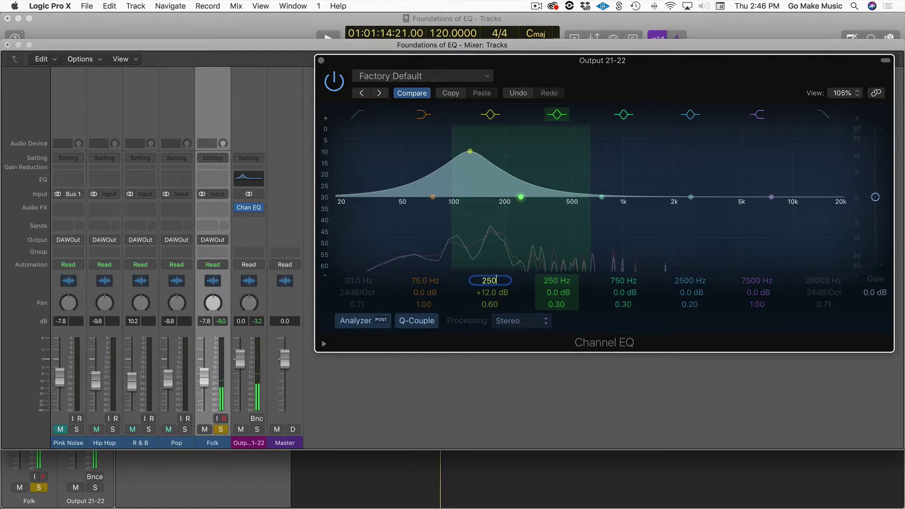
key("Return")
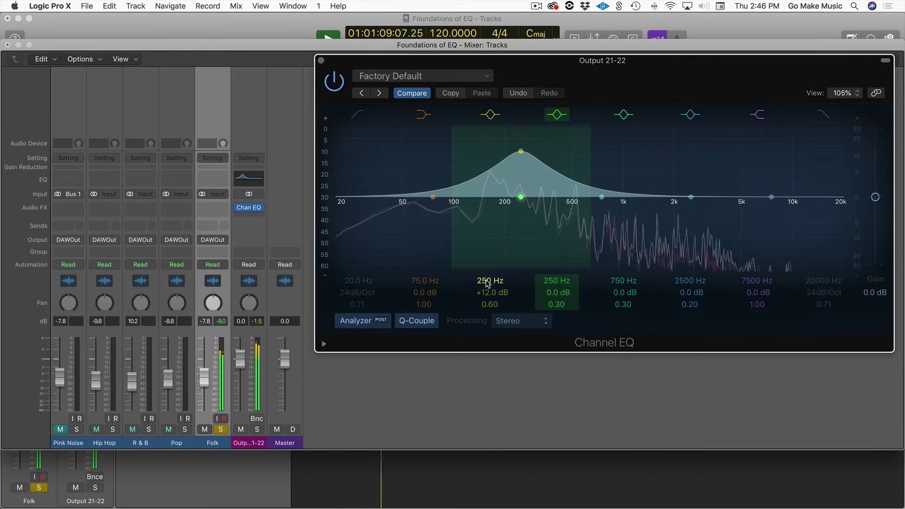
key("space")
double_click(487, 282)
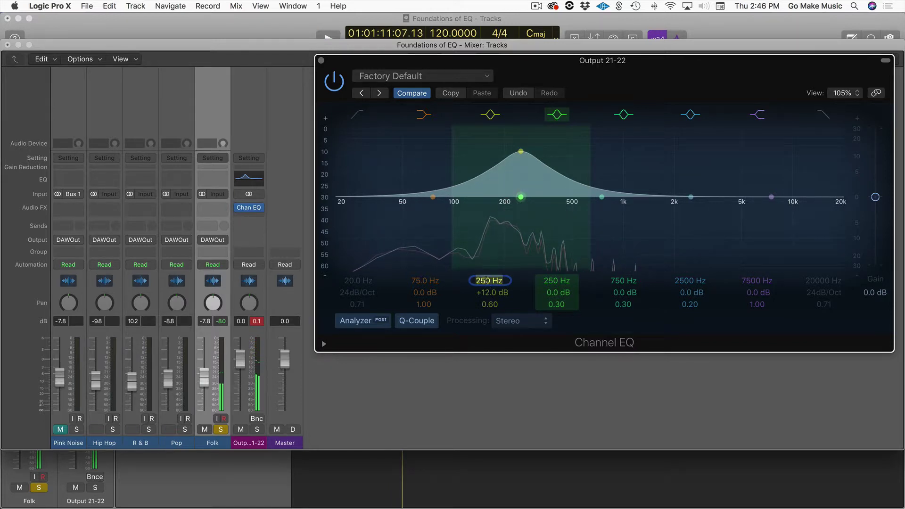
type("500")
key("Return")
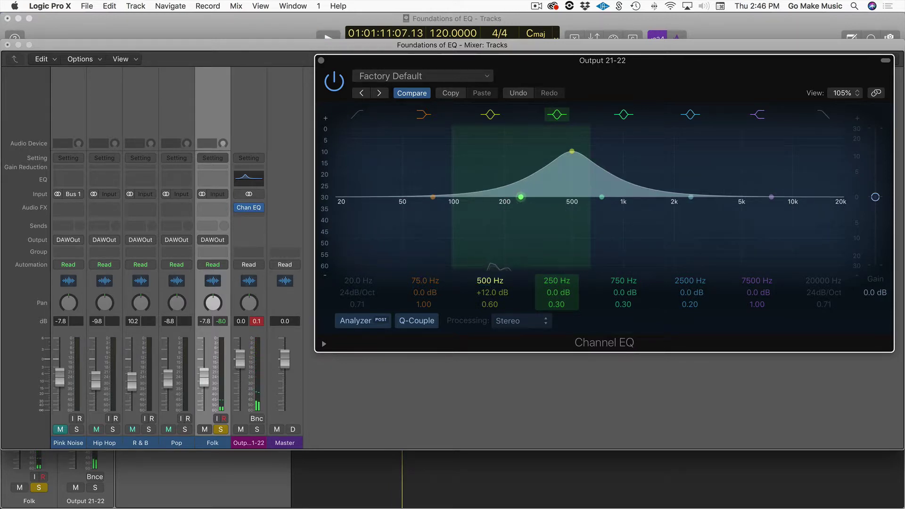
key("space")
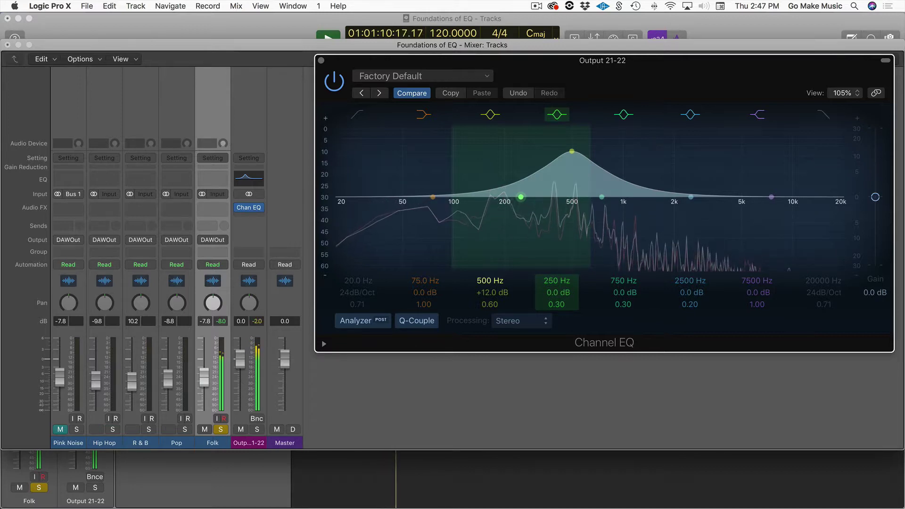
key("space")
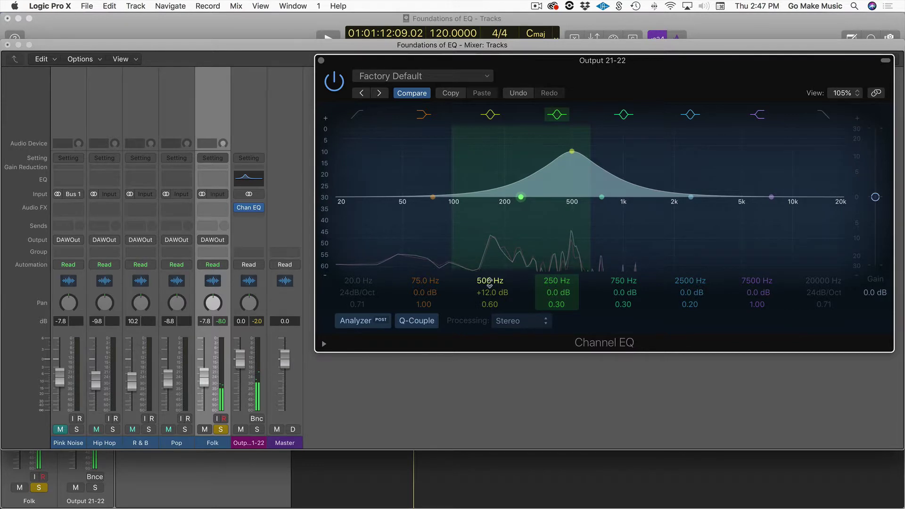
Step: Raise the bell to 1000 Hz, then 2000 Hz, playing Folk through each
double_click(490, 281)
type("1000")
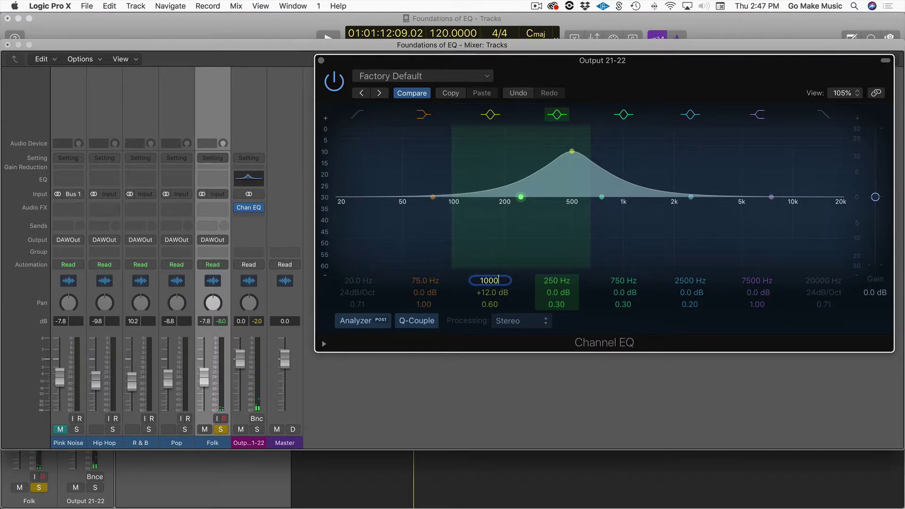
key("Return")
key("space")
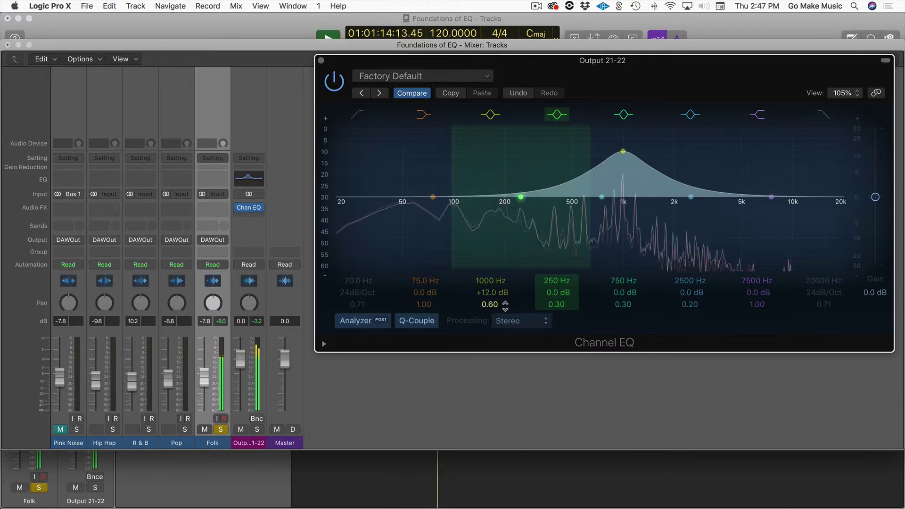
double_click(478, 282)
type("2000")
key("Return")
key("space")
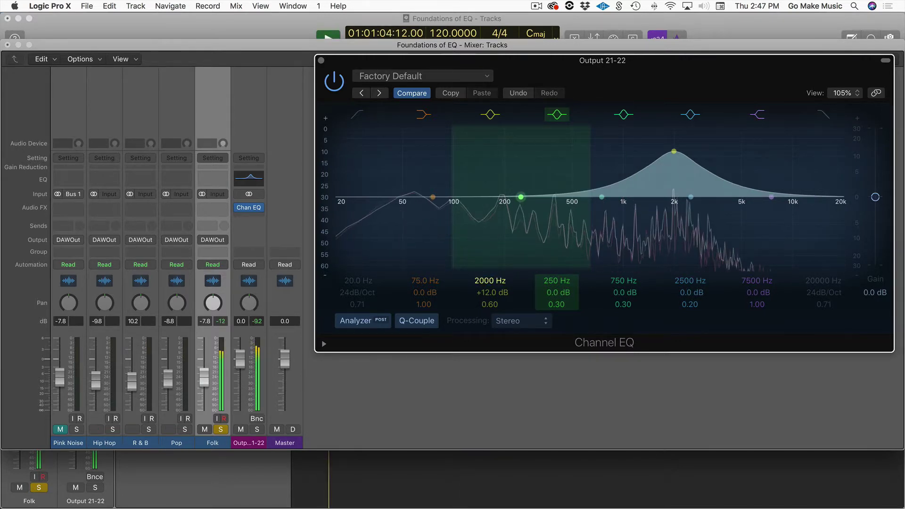
Step: Move the +12 dB bell from 2000 Hz to 4000 Hz and audition the boost
double_click(479, 281)
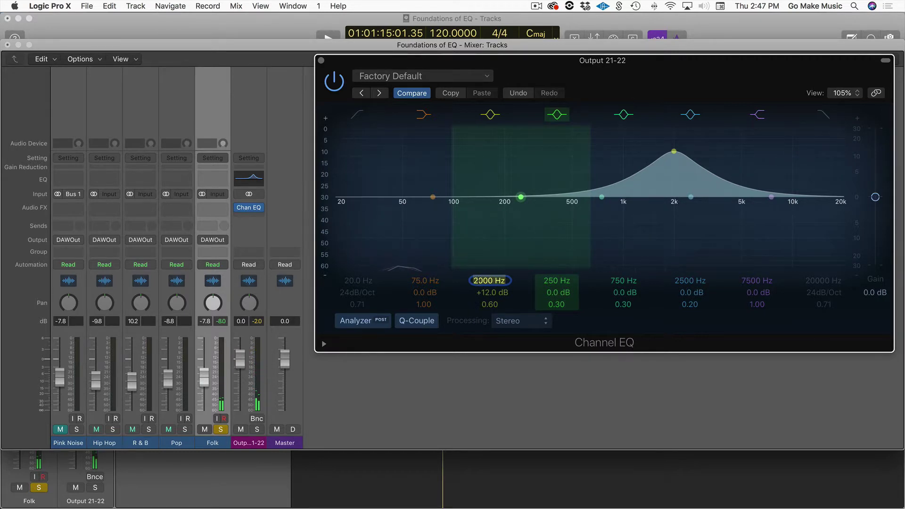
type("4000")
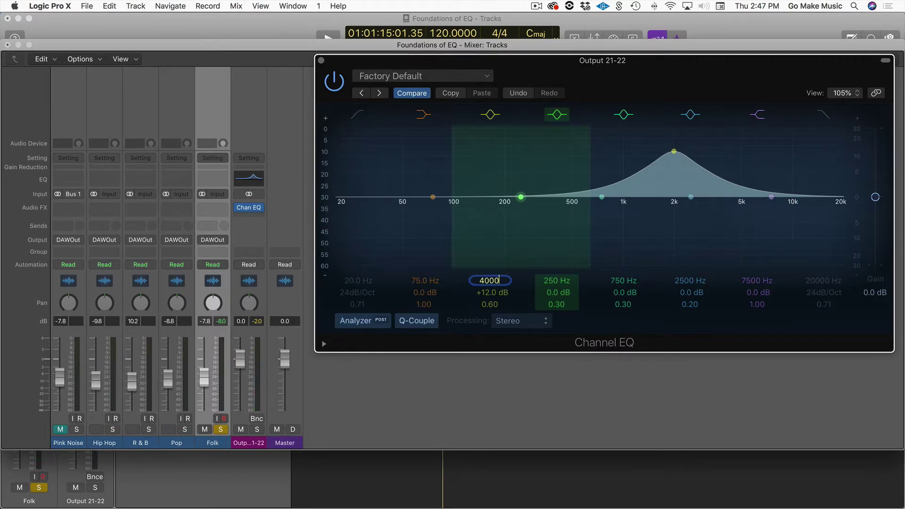
key("Return")
key("space")
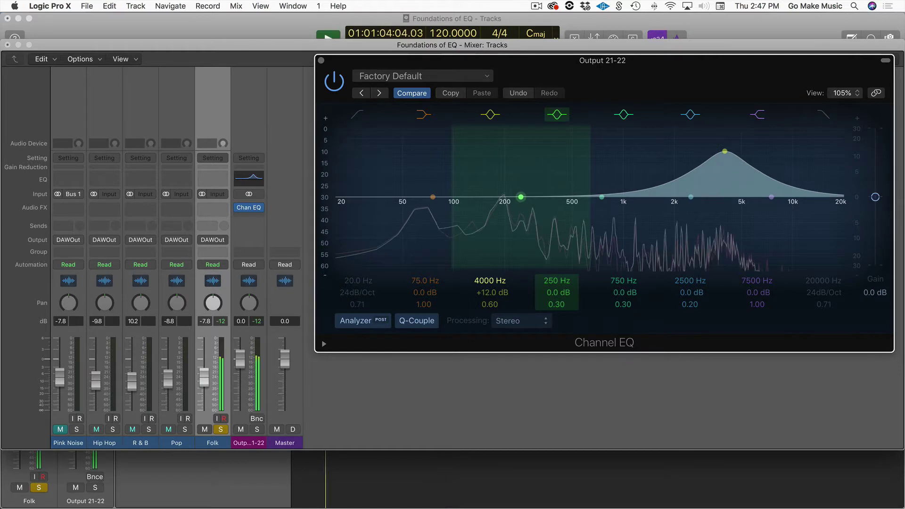
key("space")
Step: A/B the 4000 Hz bell by bypassing it twice during playback, leaving it on
left_click(482, 282)
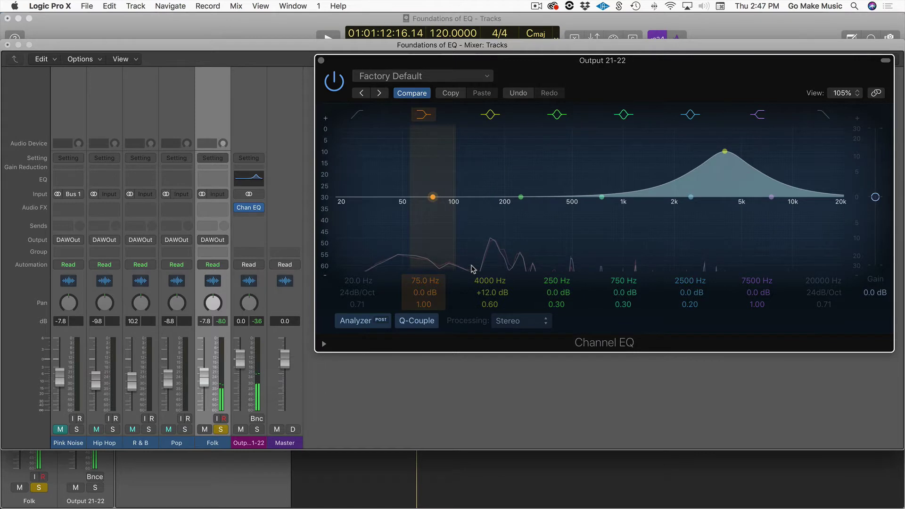
key("space")
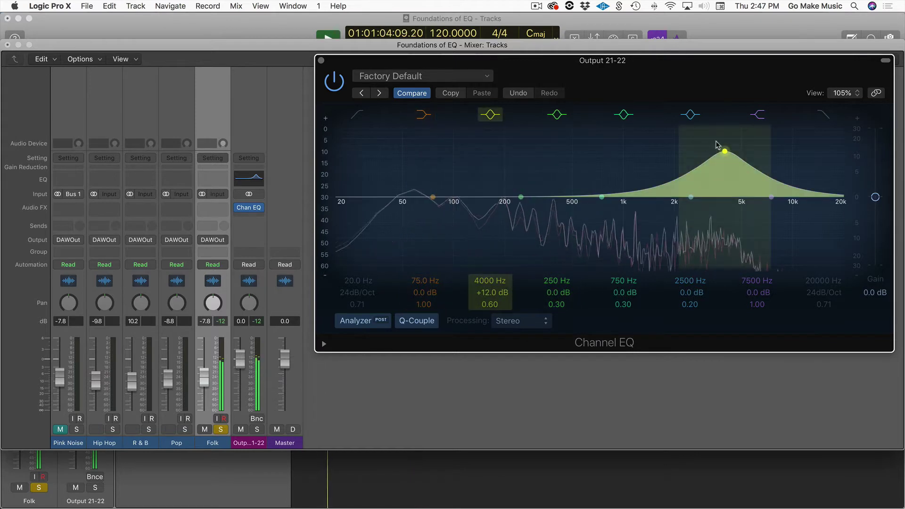
left_click(490, 116)
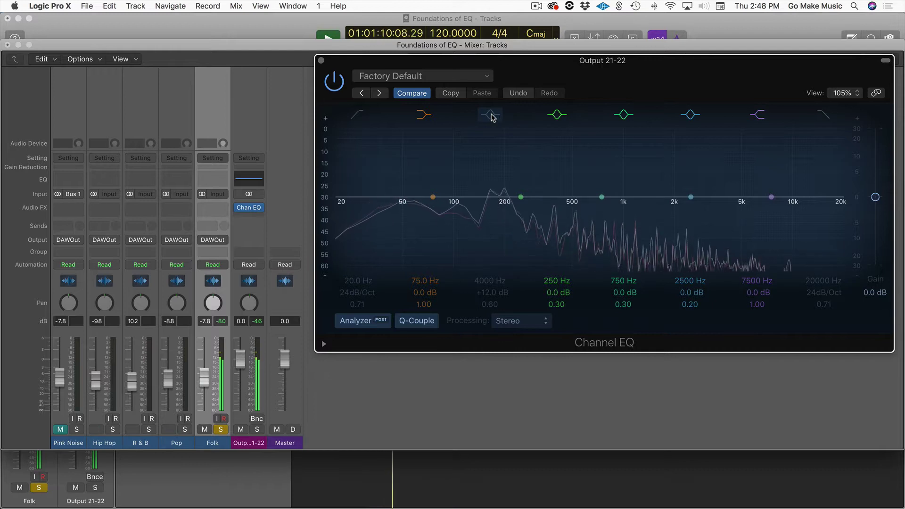
left_click(491, 115)
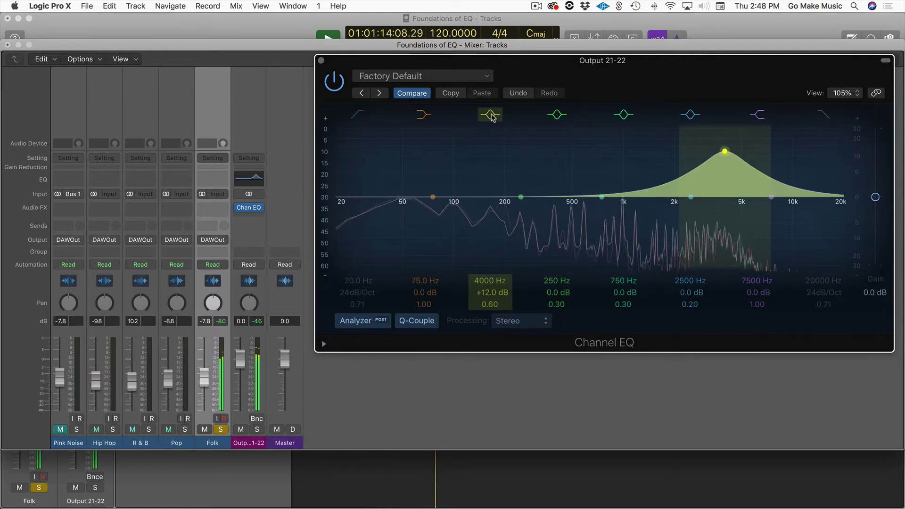
left_click(490, 116)
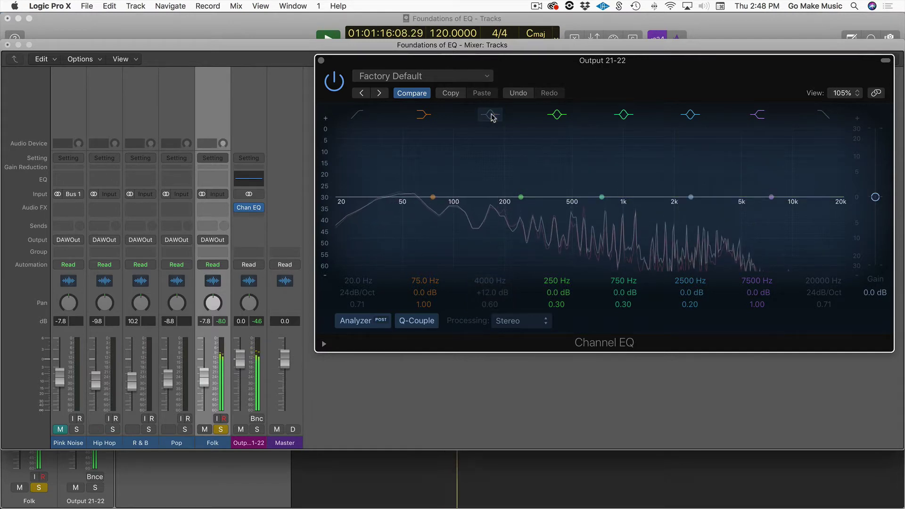
left_click(490, 115)
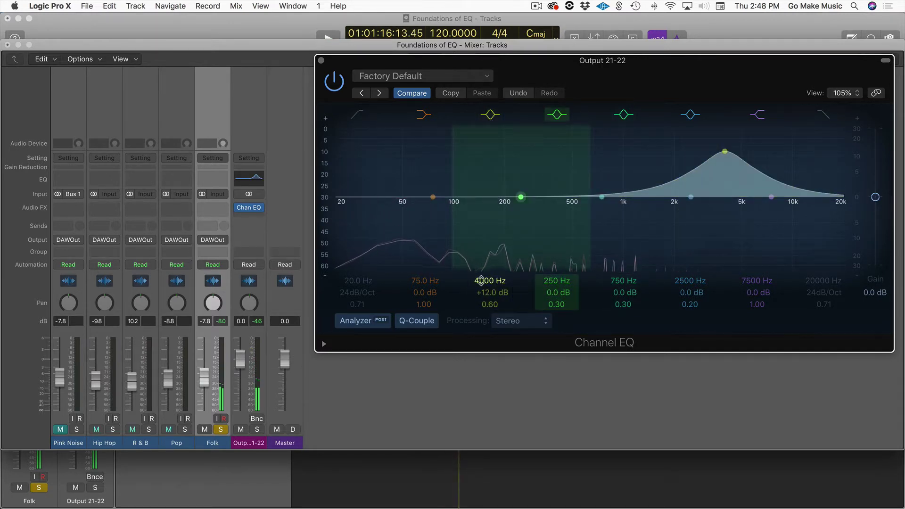
Step: Raise the bell to 8000 Hz (shown as 7900 Hz) and listen to the high boost
double_click(480, 280)
type("8000")
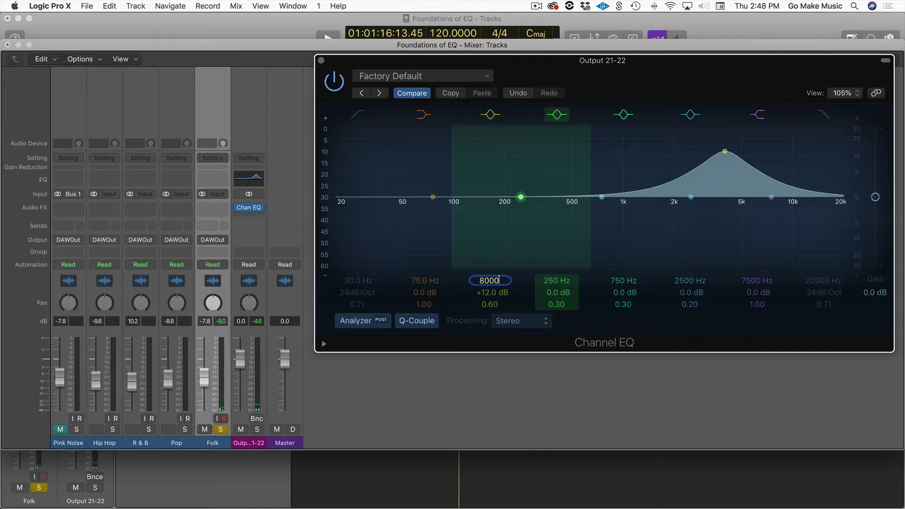
key("Return")
key("space")
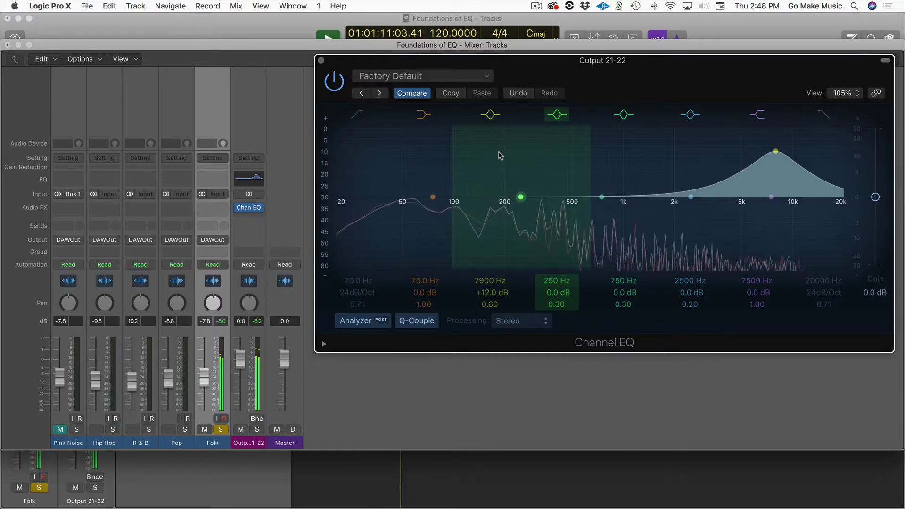
key("space")
Step: Push the bell to 16000 Hz (15800 Hz), compare it on and off, ending bypassed
left_click(492, 116)
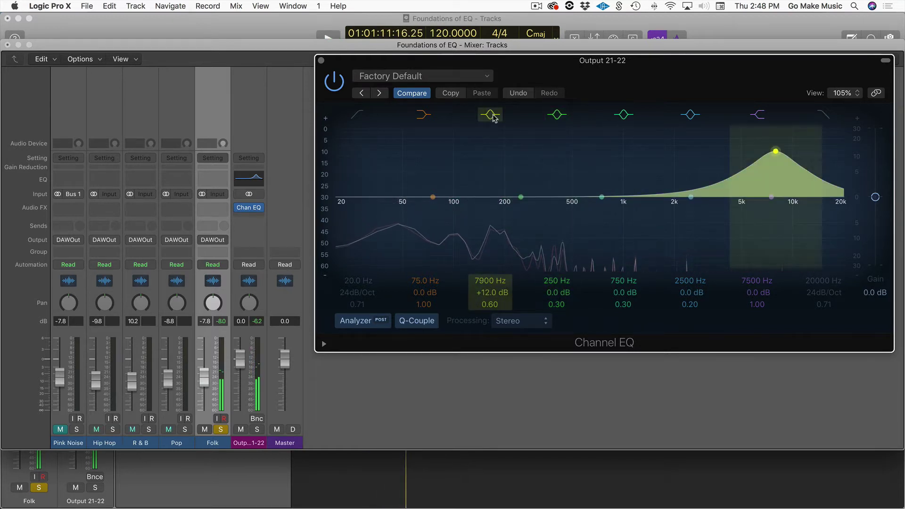
double_click(490, 281)
type("16000")
key("Return")
key("space")
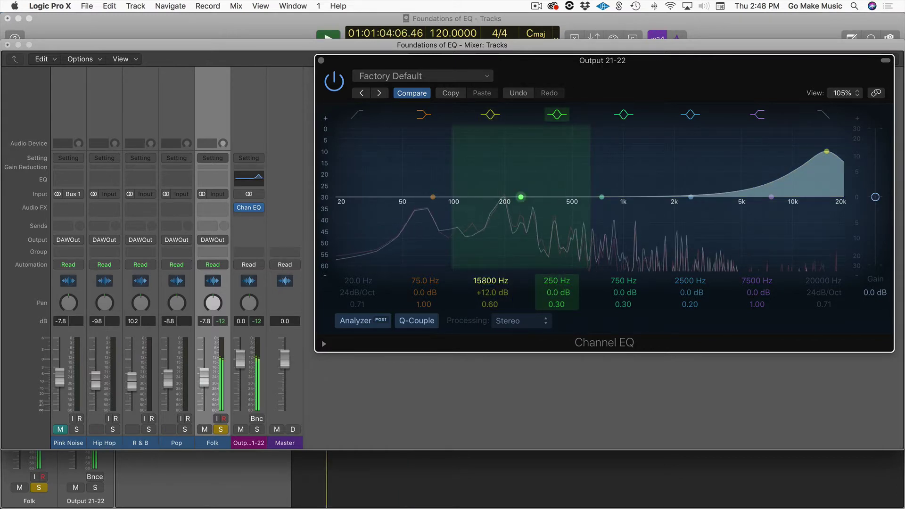
left_click(490, 116)
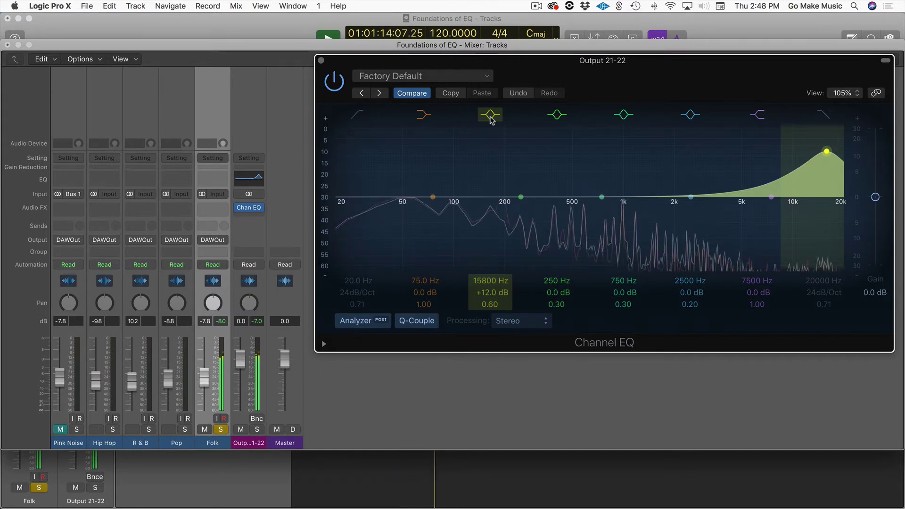
left_click(490, 118)
left_click(490, 118)
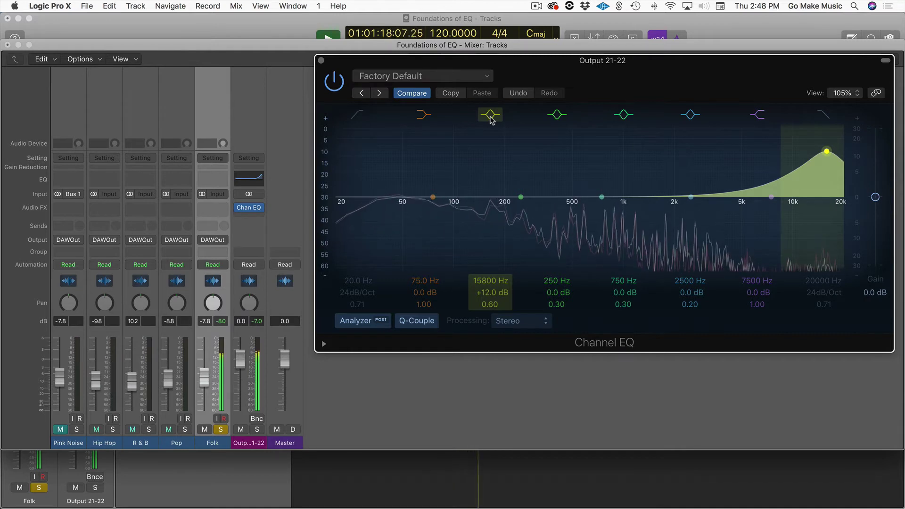
left_click(490, 118)
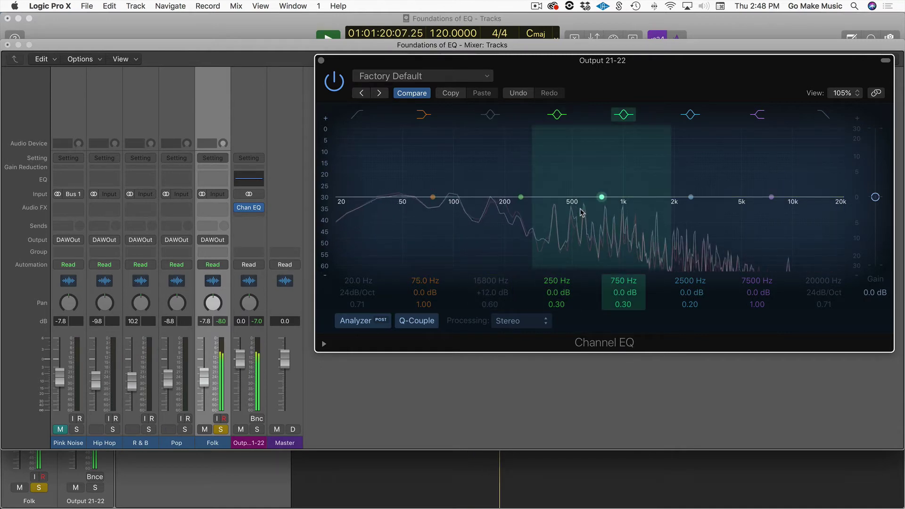
Step: Stop the Folk track playback, leaving the 15800 Hz bell bypassed
key("space")
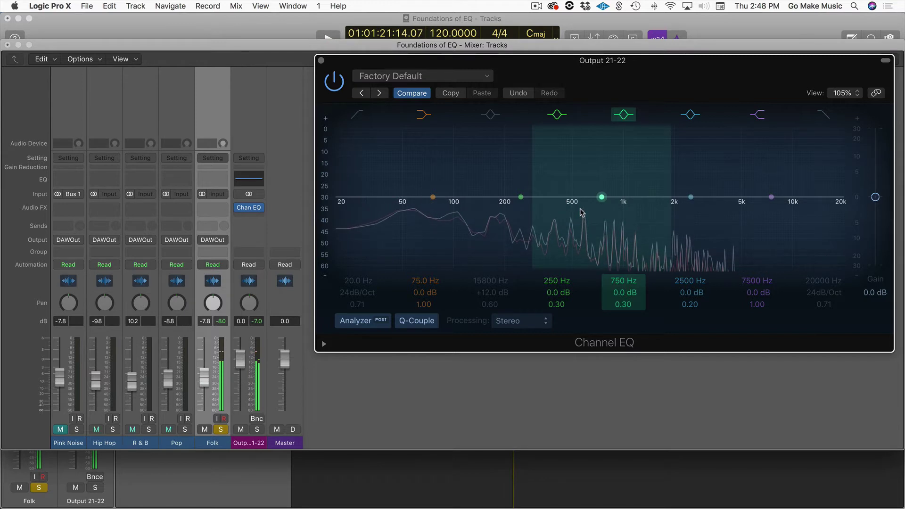